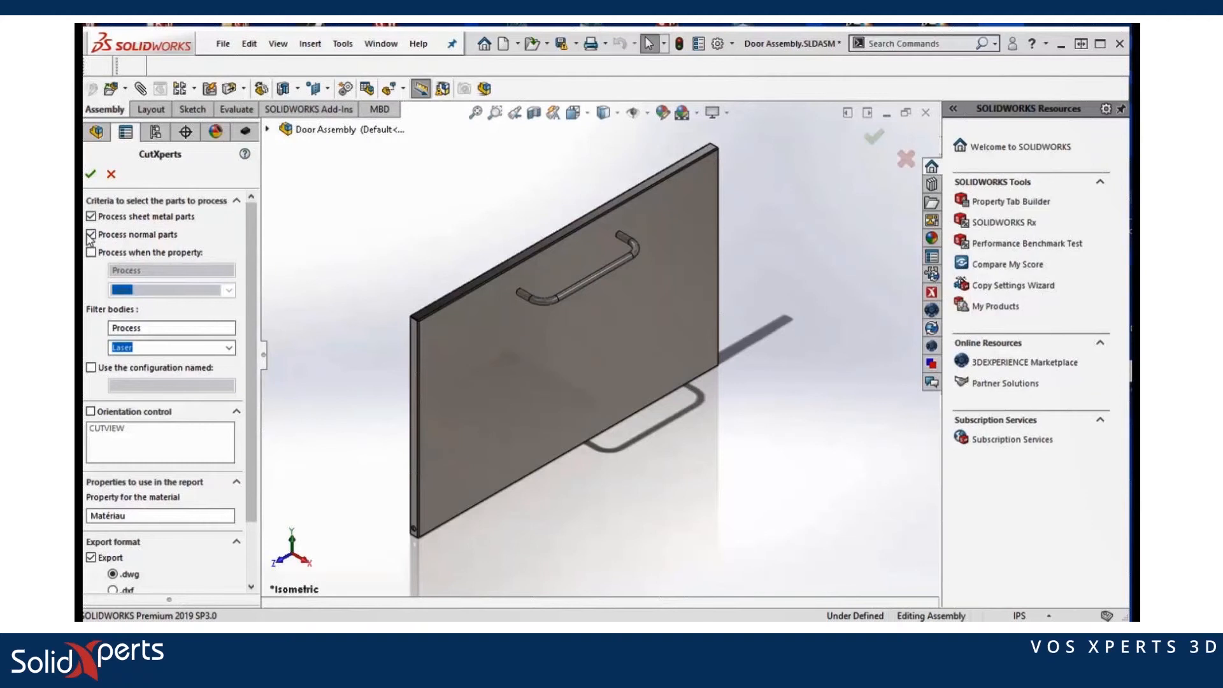
Step: Exclude normal parts from CutXperts, then review its Options tabs from General through Headings and accept
{"action": "left_click", "coordinate": [91, 234]}
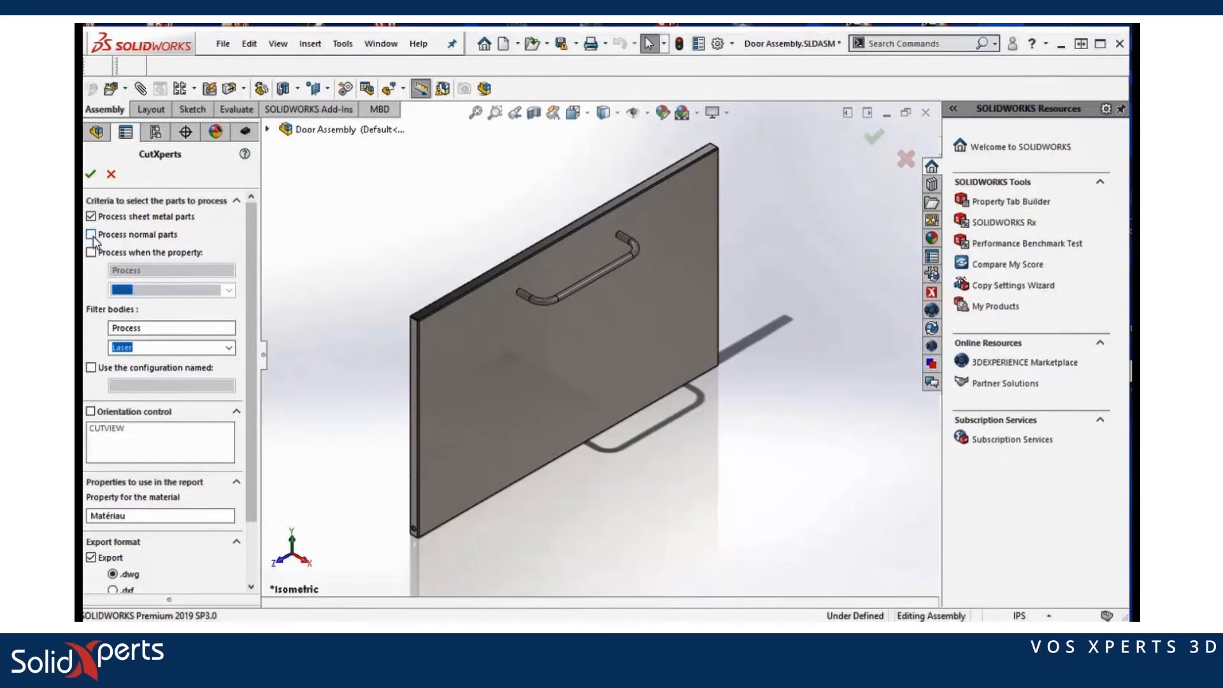
{"action": "scroll", "coordinate": [188, 503], "scroll_direction": "down", "scroll_amount": 3}
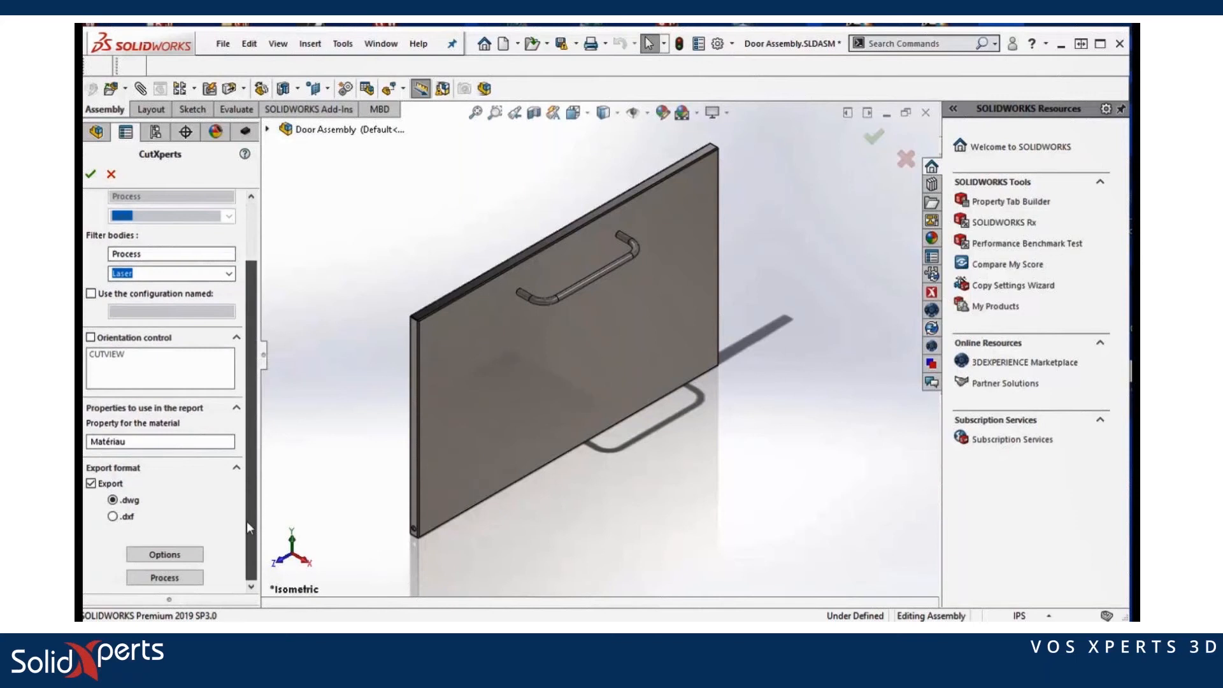
{"action": "left_click", "coordinate": [163, 554]}
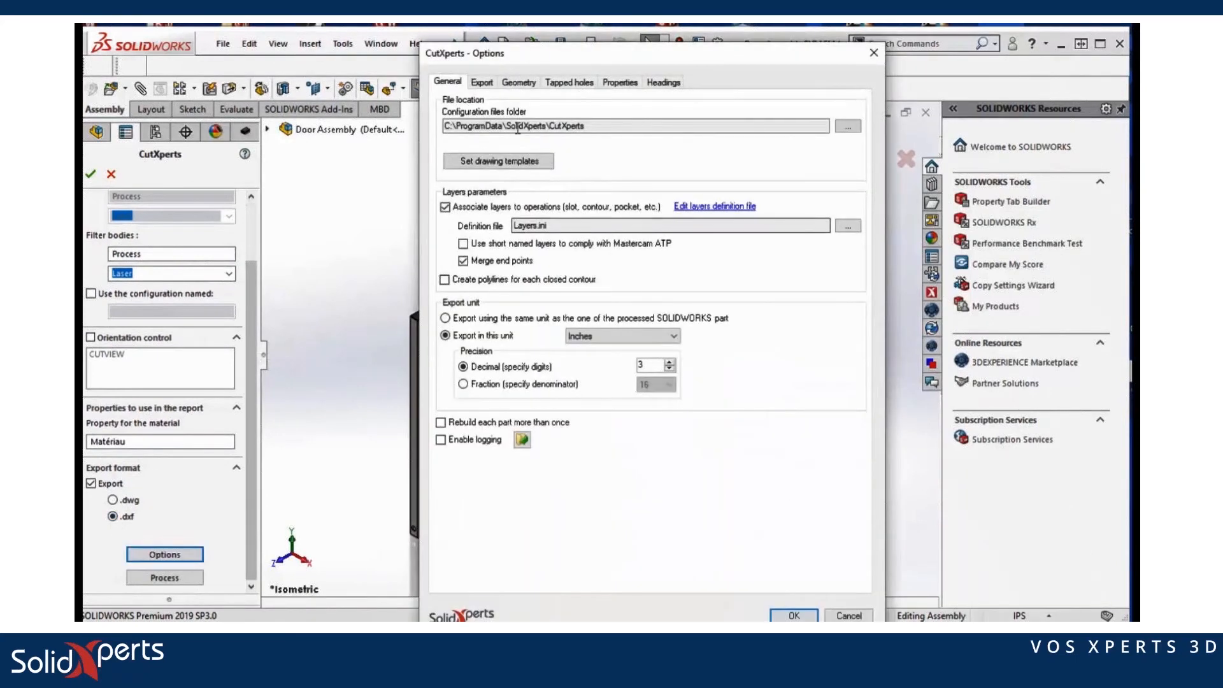
{"action": "left_click", "coordinate": [482, 84]}
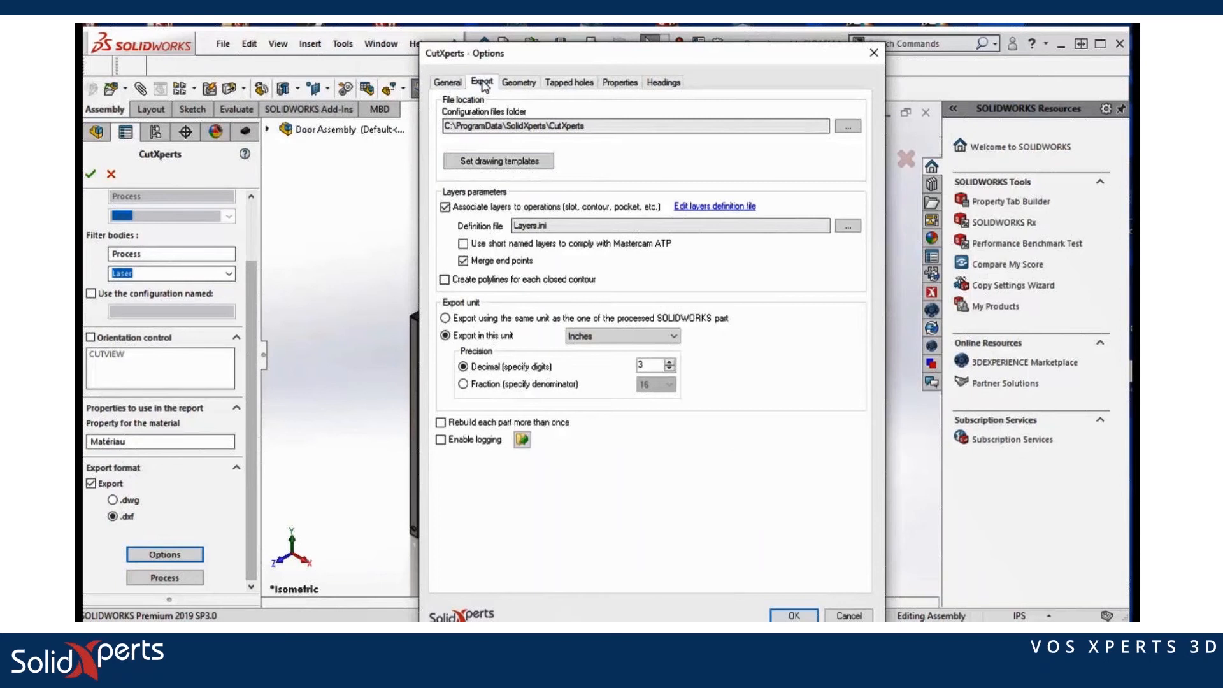
{"action": "left_click", "coordinate": [520, 83]}
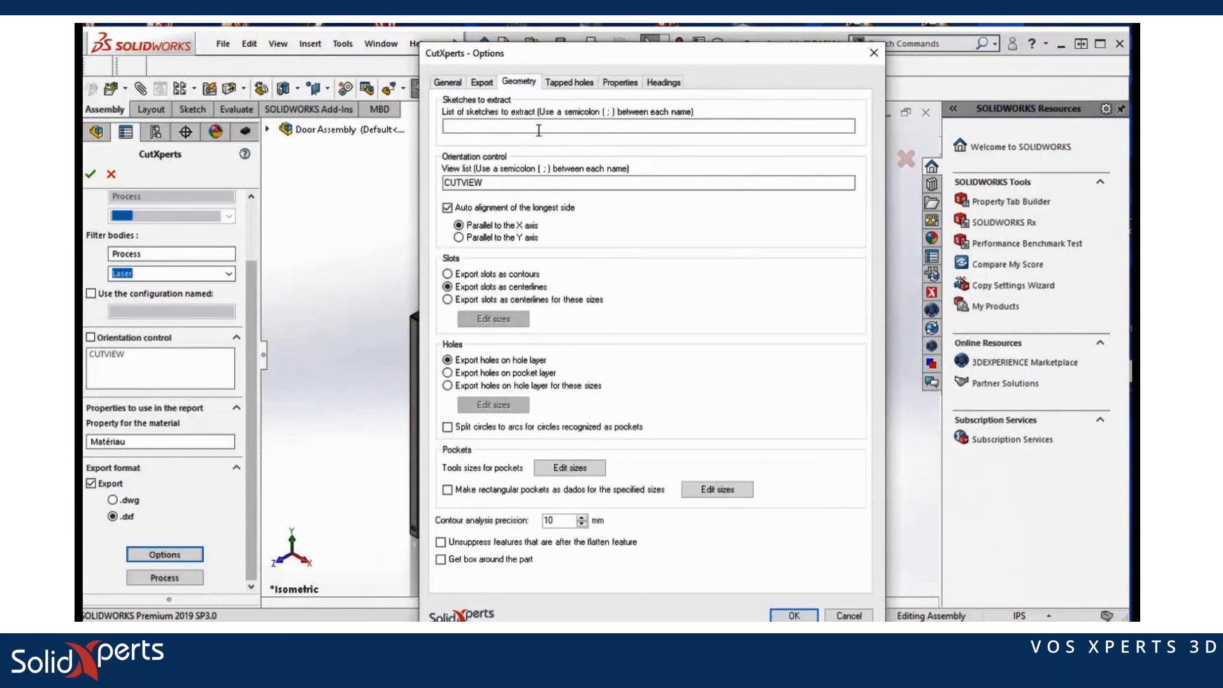
{"action": "left_click", "coordinate": [581, 89]}
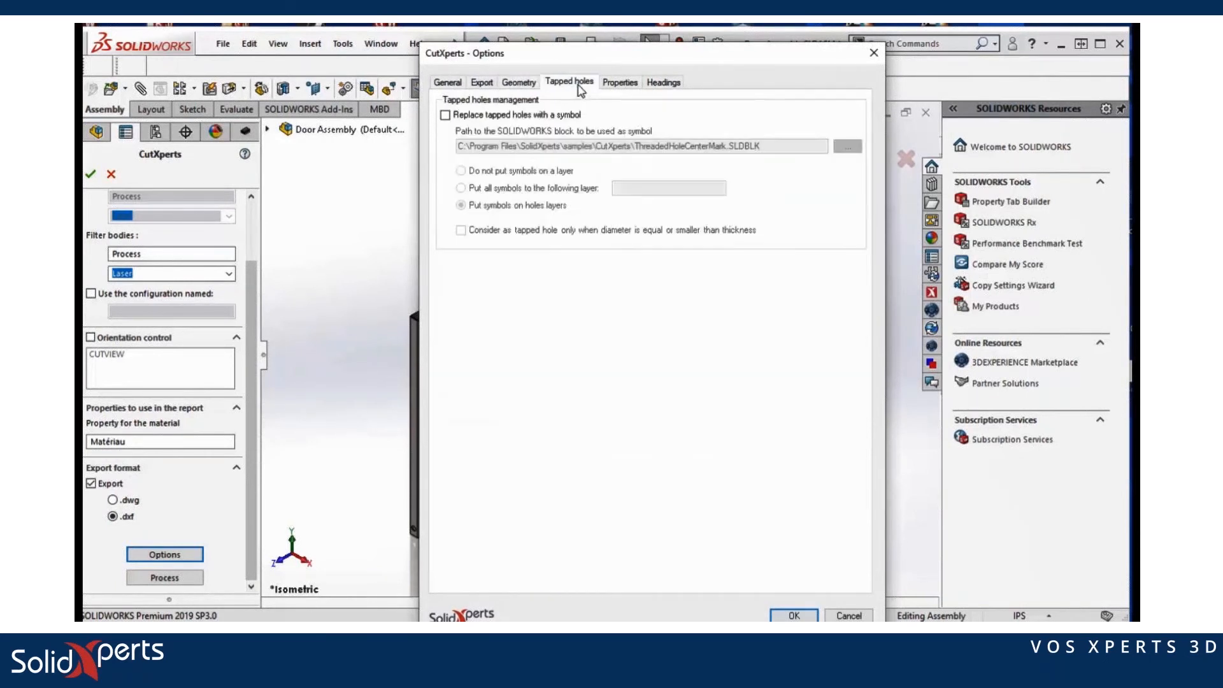
{"action": "left_click", "coordinate": [621, 83]}
{"action": "left_click", "coordinate": [663, 83]}
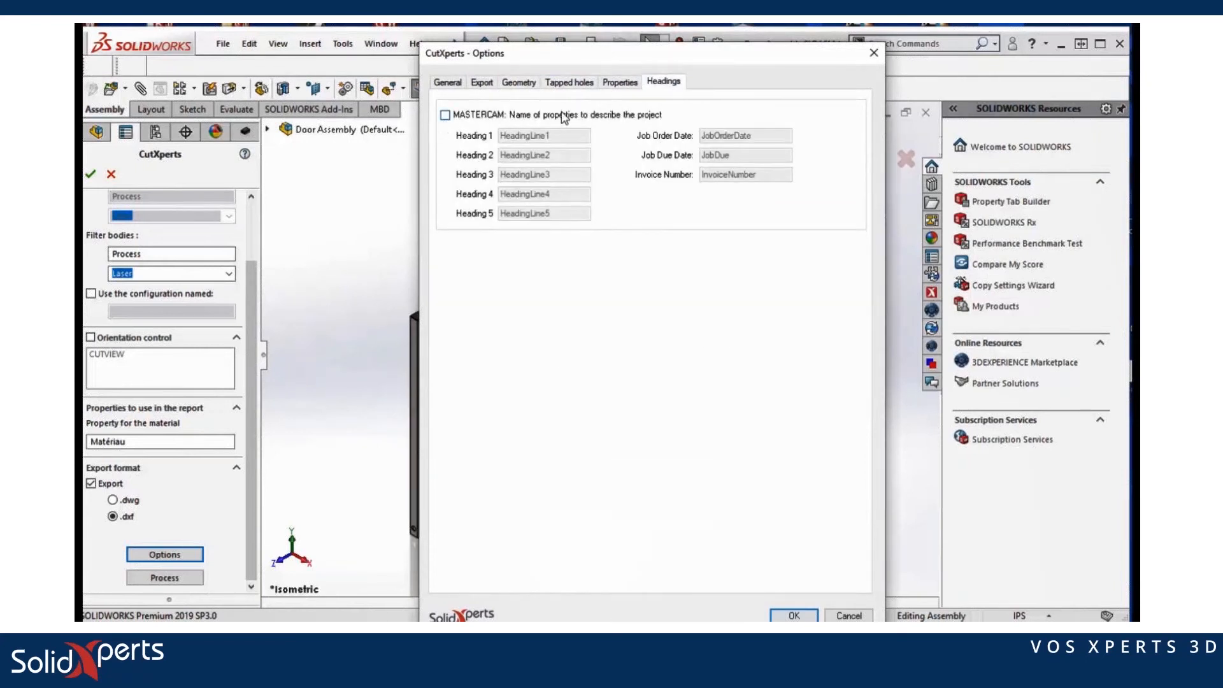
{"action": "left_click", "coordinate": [793, 616]}
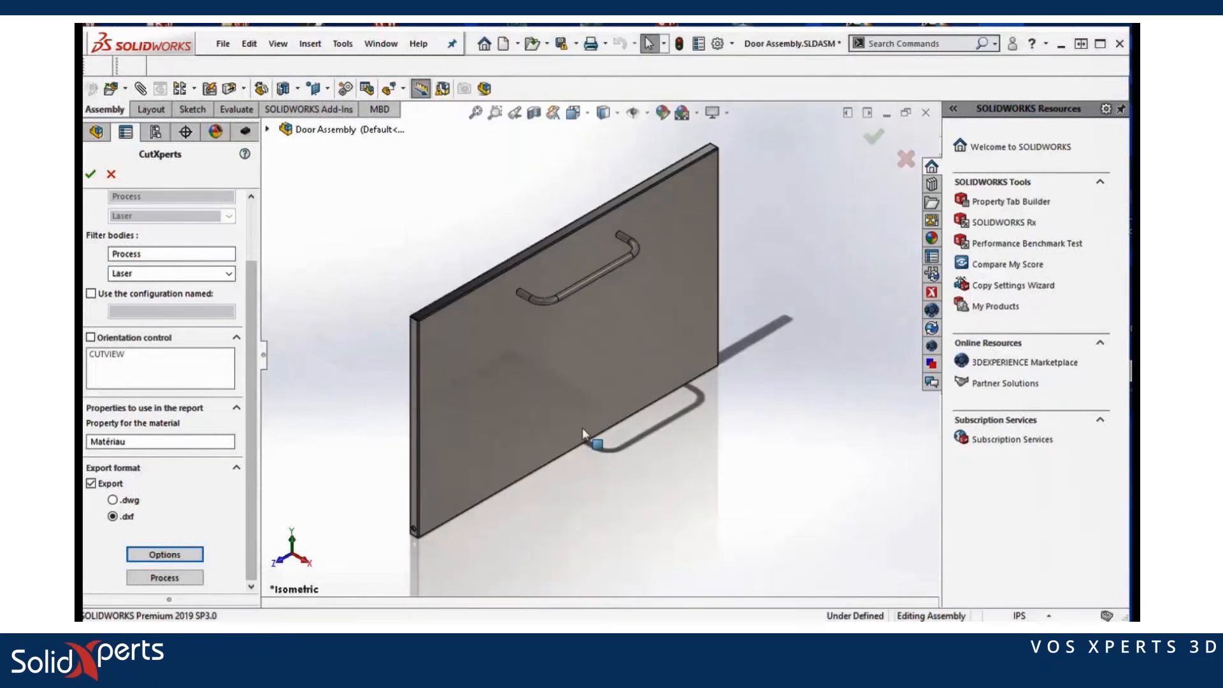
Step: Process the door assembly with CutXperts, closing the open documents without saving
{"action": "left_click", "coordinate": [164, 577]}
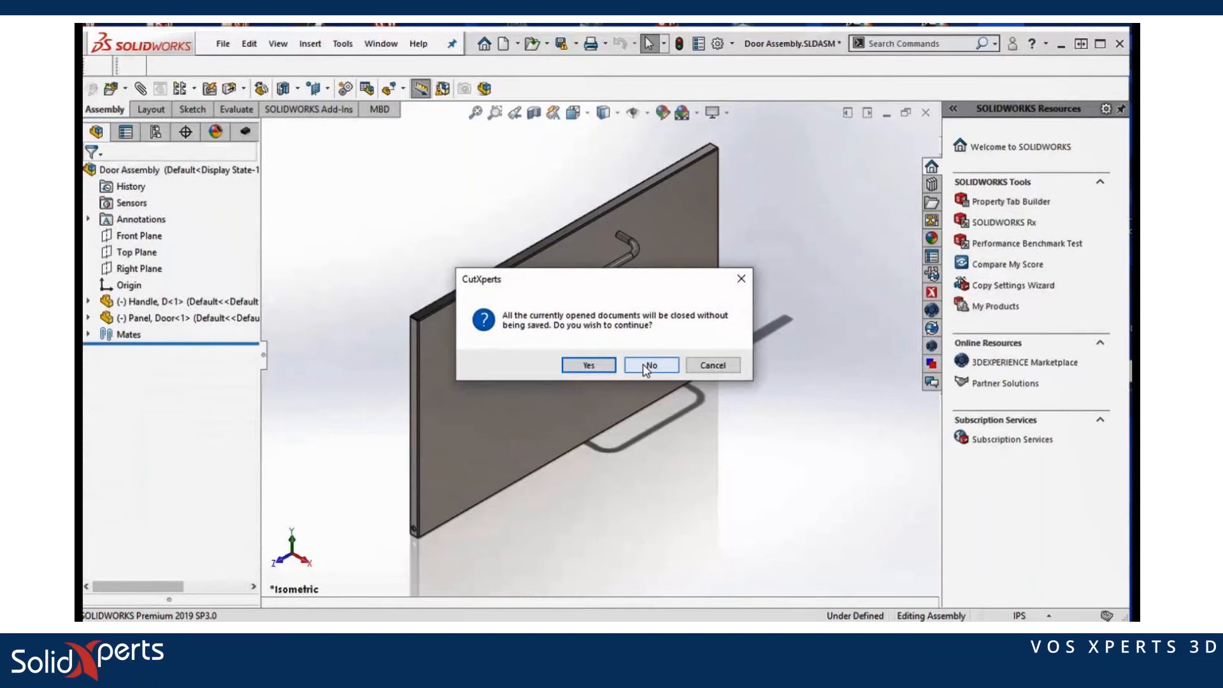
{"action": "left_click", "coordinate": [599, 368]}
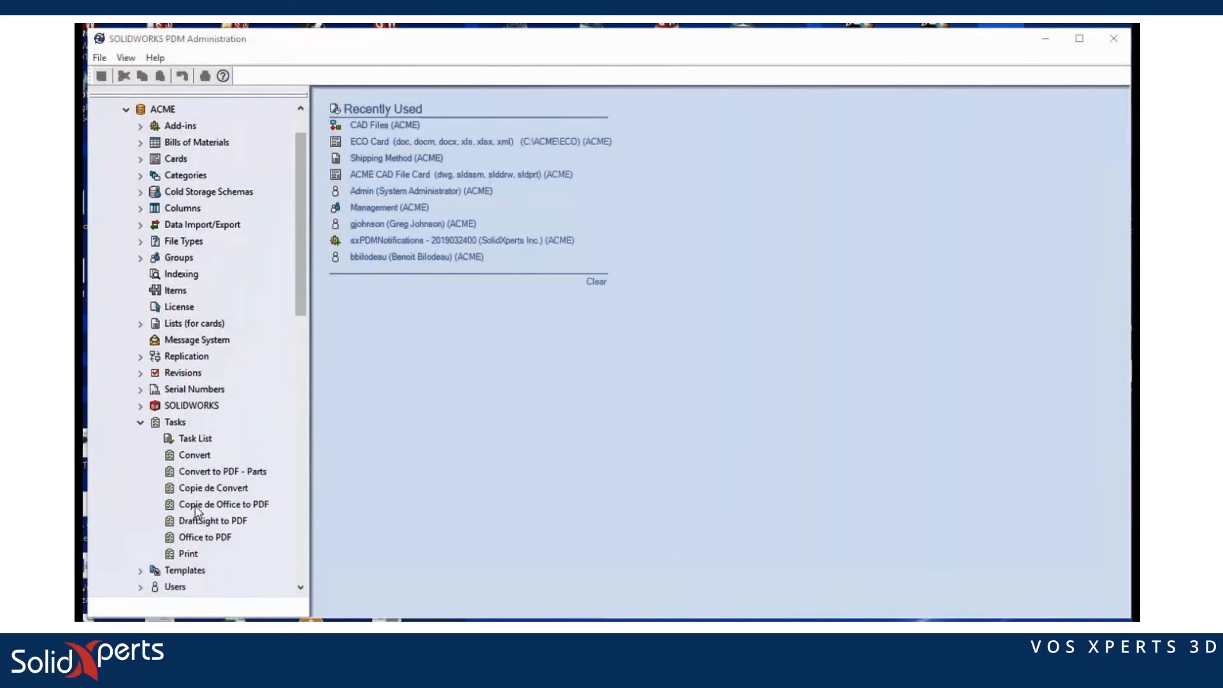
Step: Create a PDM task named 'CutXperts Task' using the SolidXperts CutXperts add-in, showing its execution method page
{"action": "left_click", "coordinate": [173, 424]}
{"action": "right_click", "coordinate": [172, 425]}
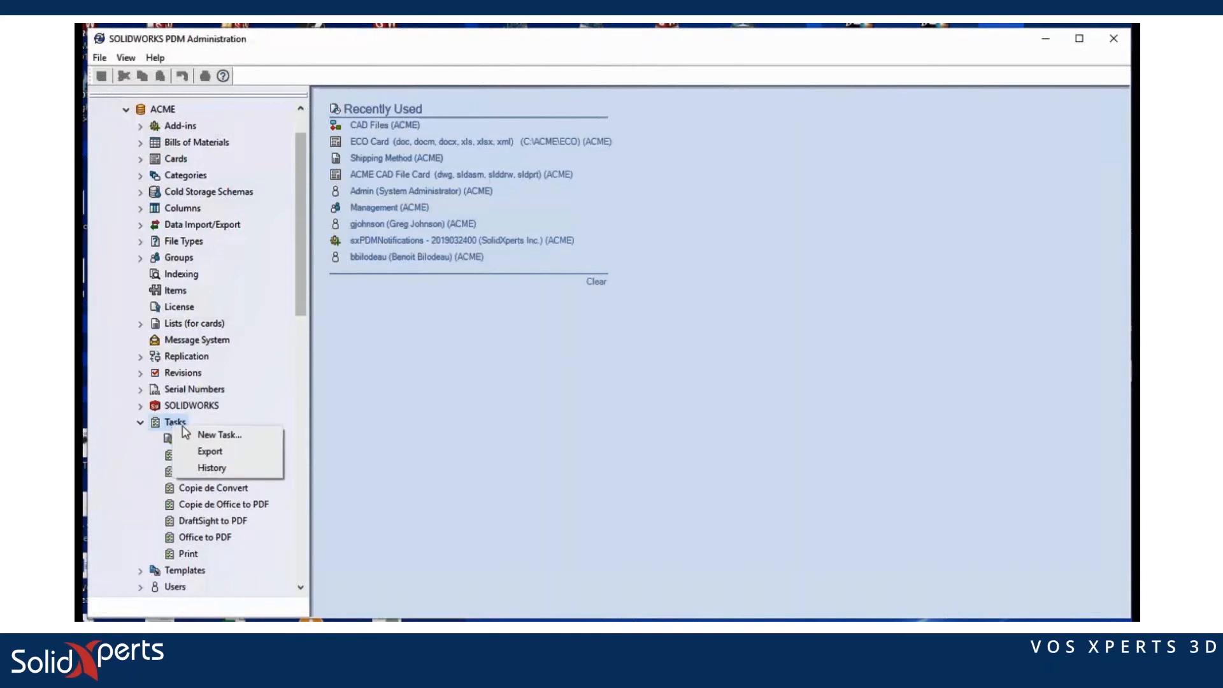
{"action": "left_click", "coordinate": [204, 434]}
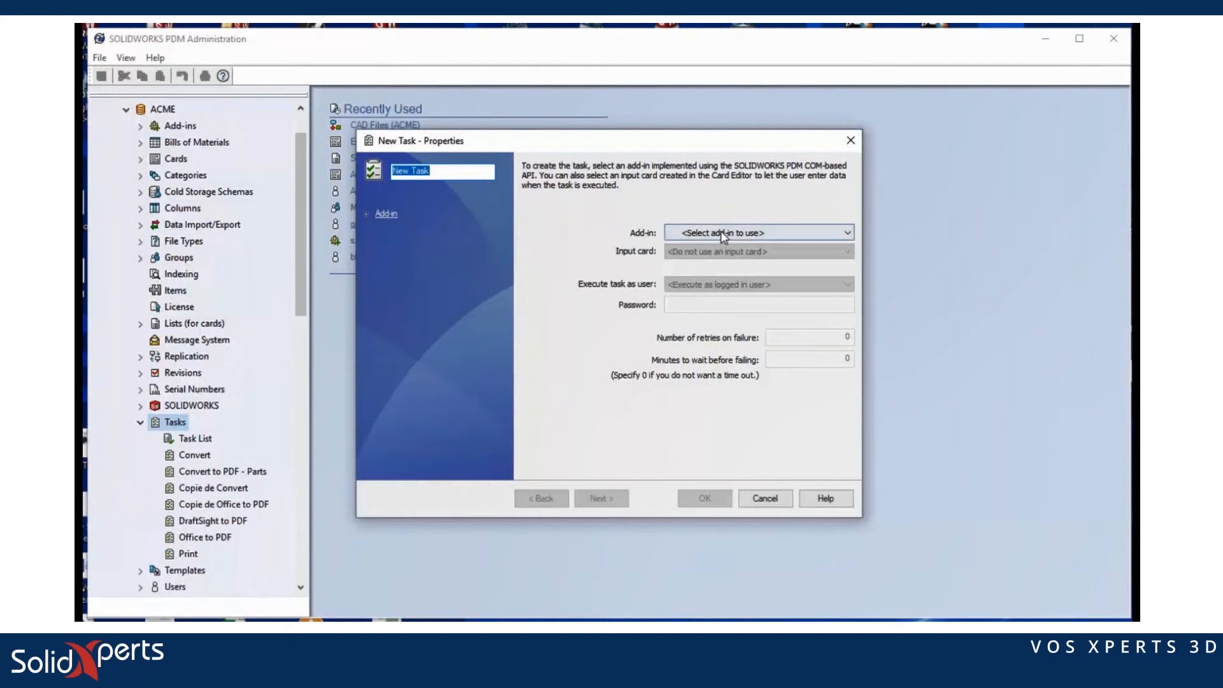
{"action": "left_click", "coordinate": [721, 233]}
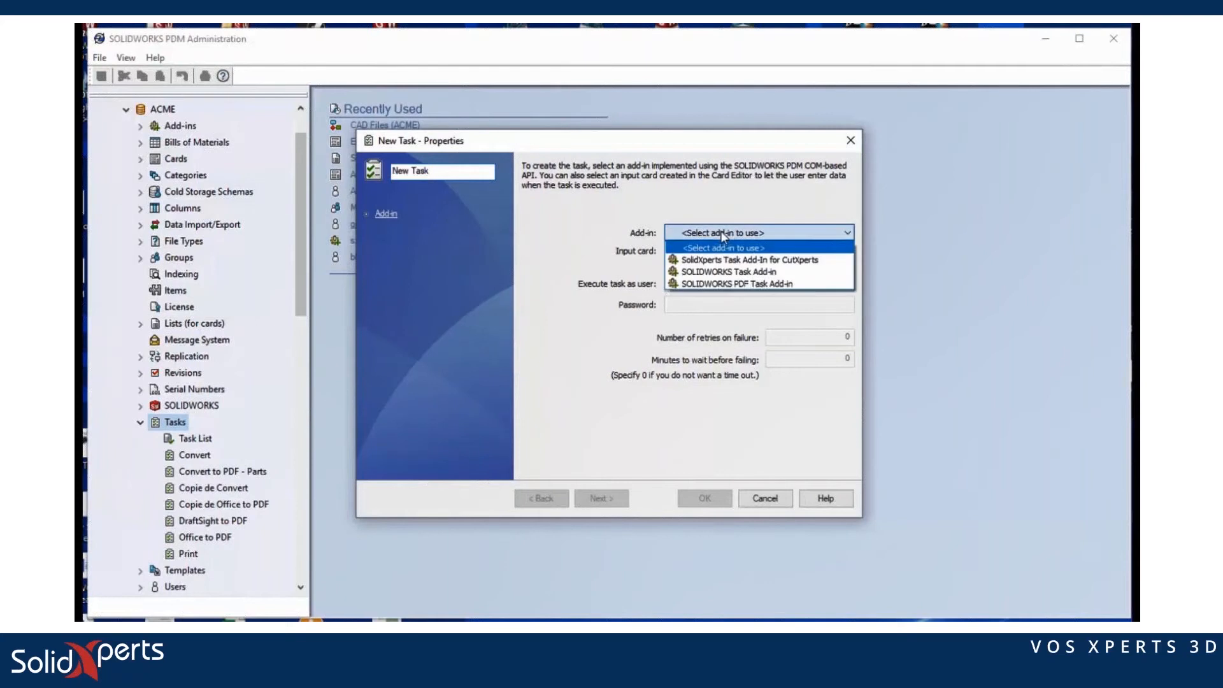
{"action": "left_click", "coordinate": [756, 261]}
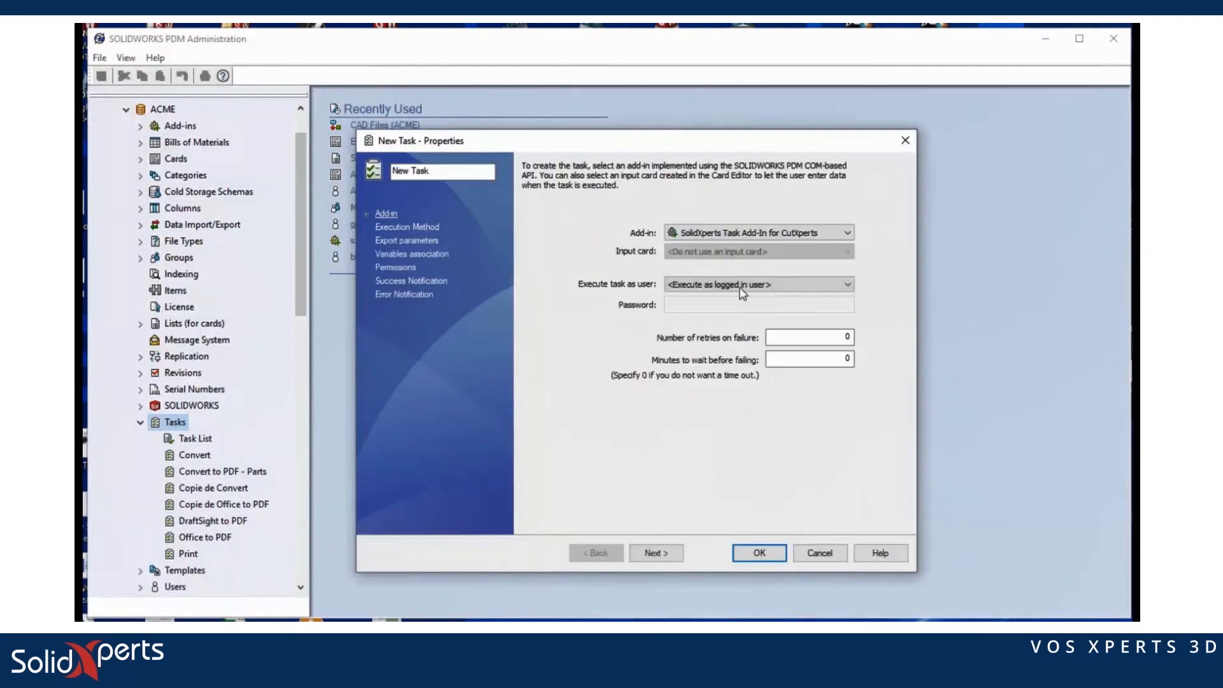
{"action": "left_click_drag", "start_coordinate": [443, 170], "coordinate": [389, 171]}
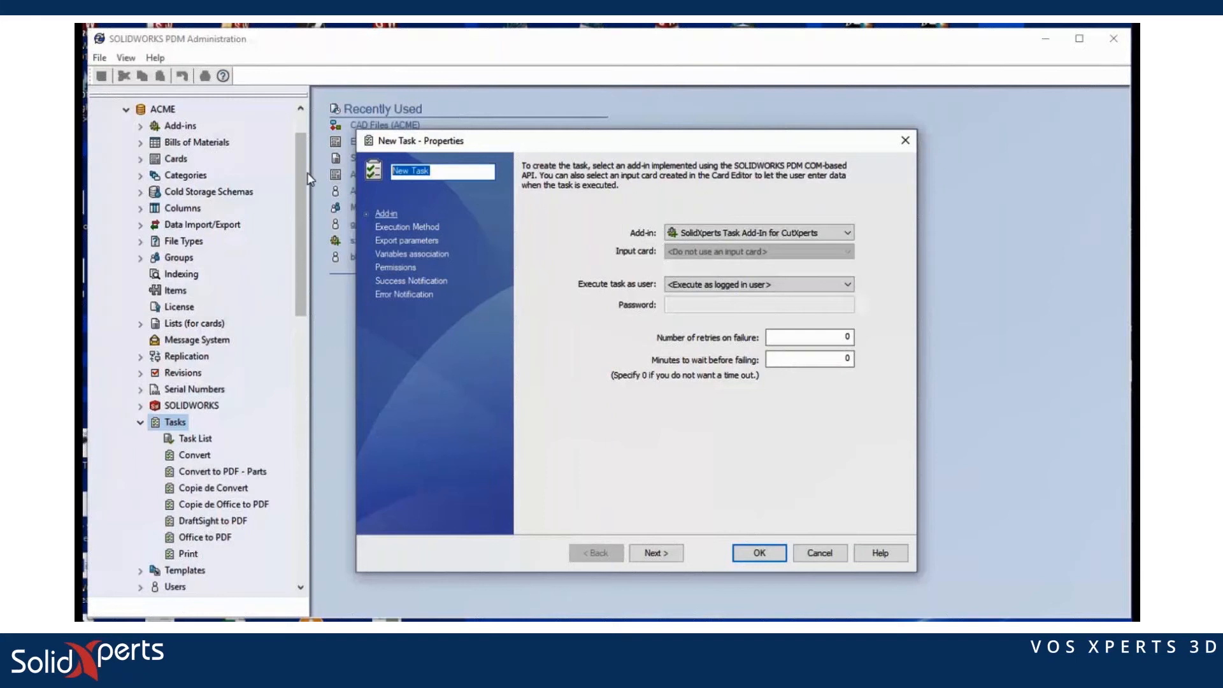
{"action": "type", "text": "Cu"}
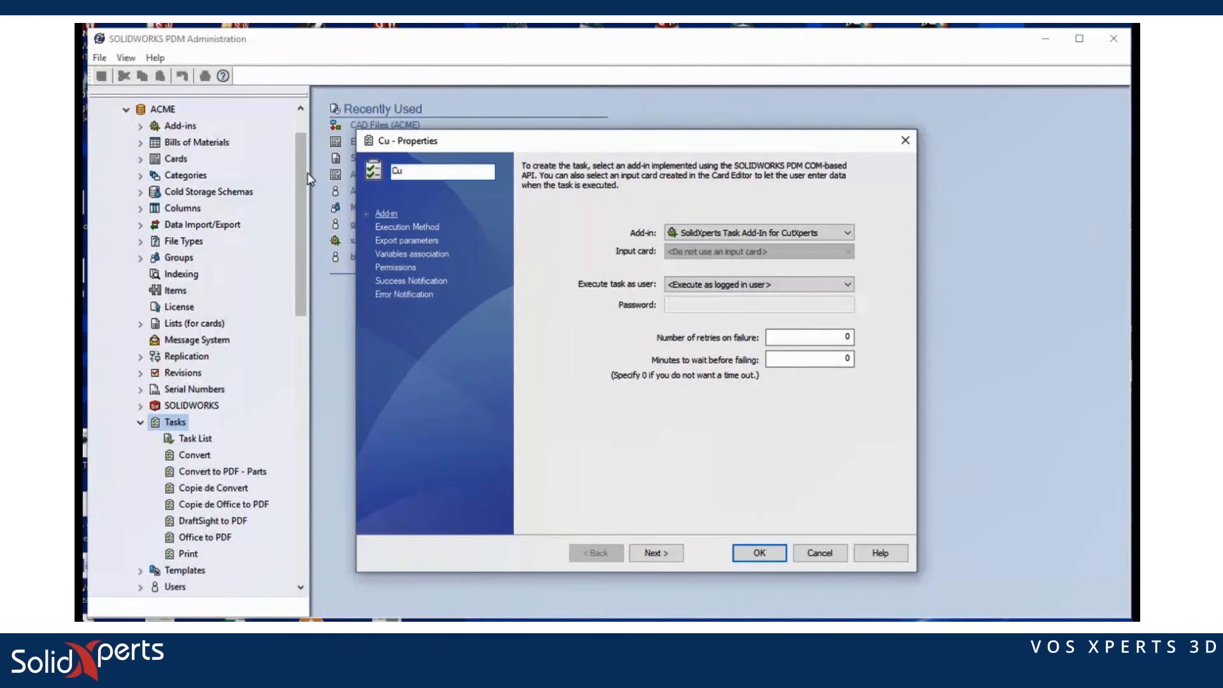
{"action": "type", "text": "tXperts Task"}
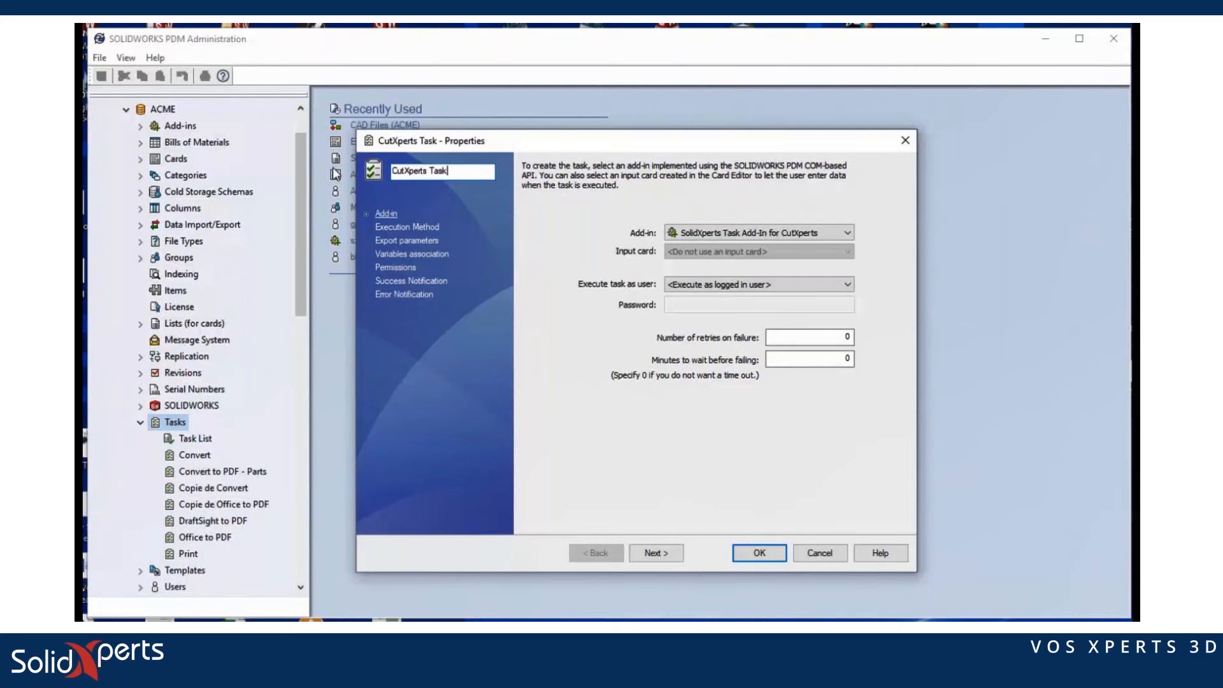
{"action": "left_click", "coordinate": [400, 229]}
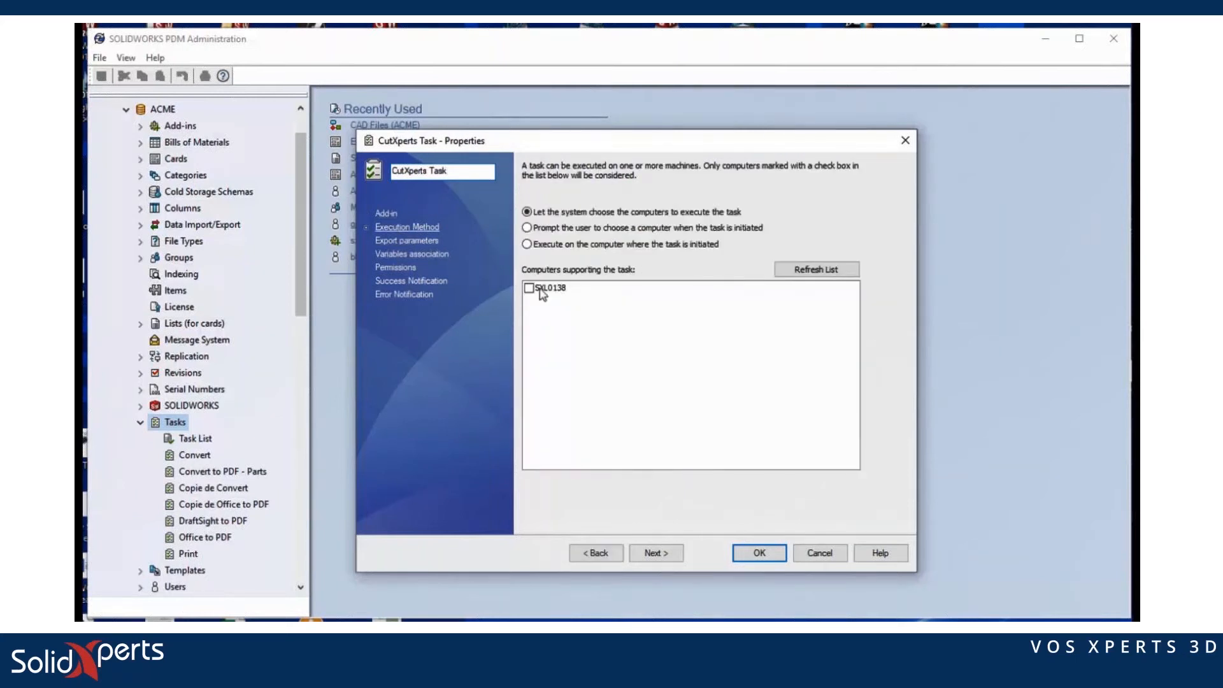
Step: Allow computer SXL0138 to run the task and export sheet metal parts as DXF
{"action": "left_click", "coordinate": [528, 287]}
{"action": "left_click", "coordinate": [414, 241]}
{"action": "left_click", "coordinate": [616, 206]}
{"action": "left_click", "coordinate": [647, 238]}
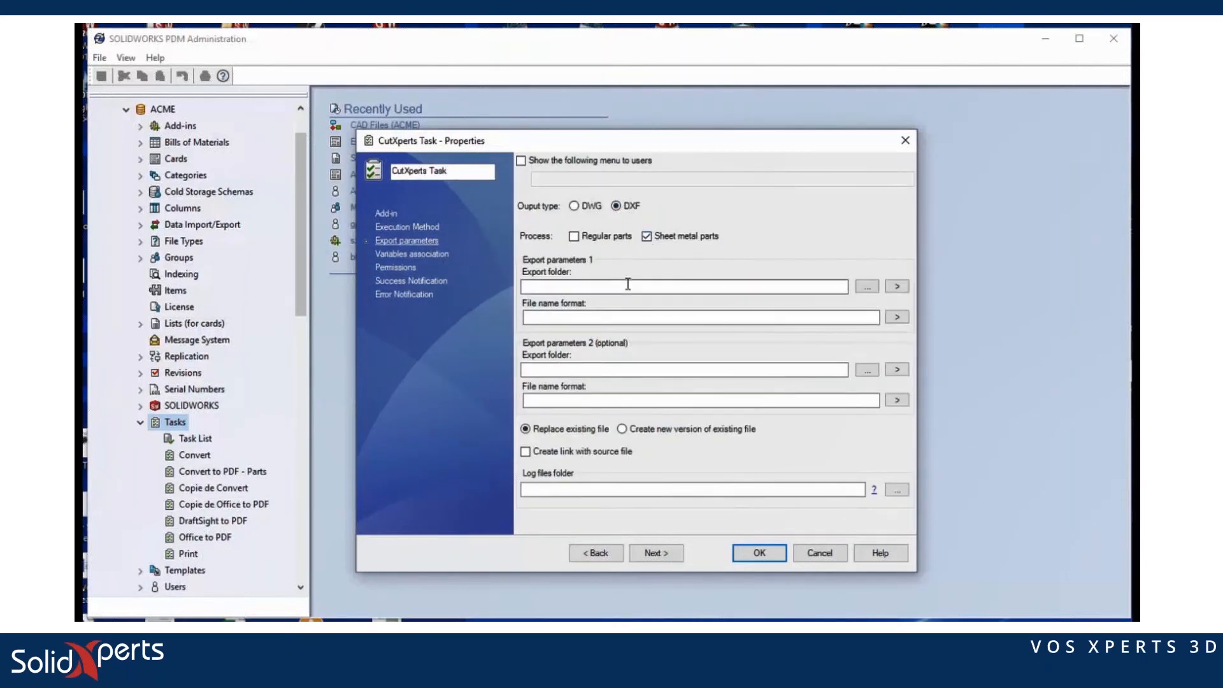
Step: Set the export folder to C:\ACME\Découpes
{"action": "left_click", "coordinate": [866, 287]}
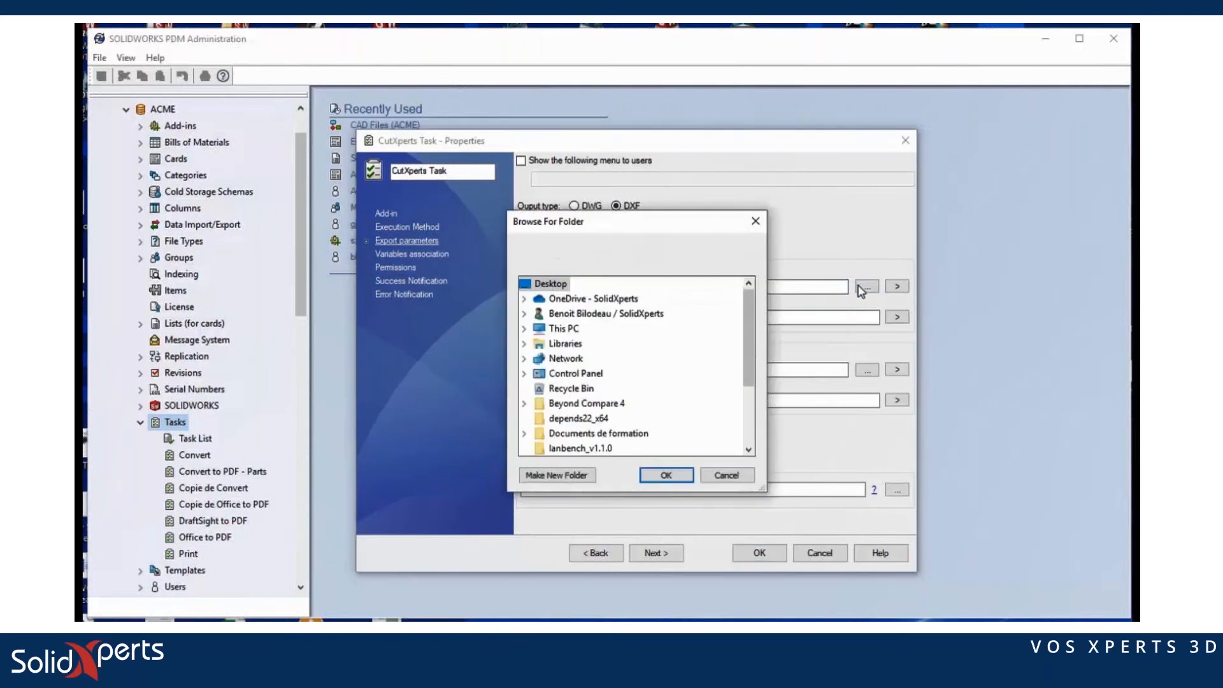
{"action": "left_click", "coordinate": [524, 329]}
{"action": "scroll", "coordinate": [532, 357], "scroll_direction": "down", "scroll_amount": 3}
{"action": "left_click", "coordinate": [538, 361]}
{"action": "left_click", "coordinate": [552, 358]}
{"action": "left_click", "coordinate": [610, 329]}
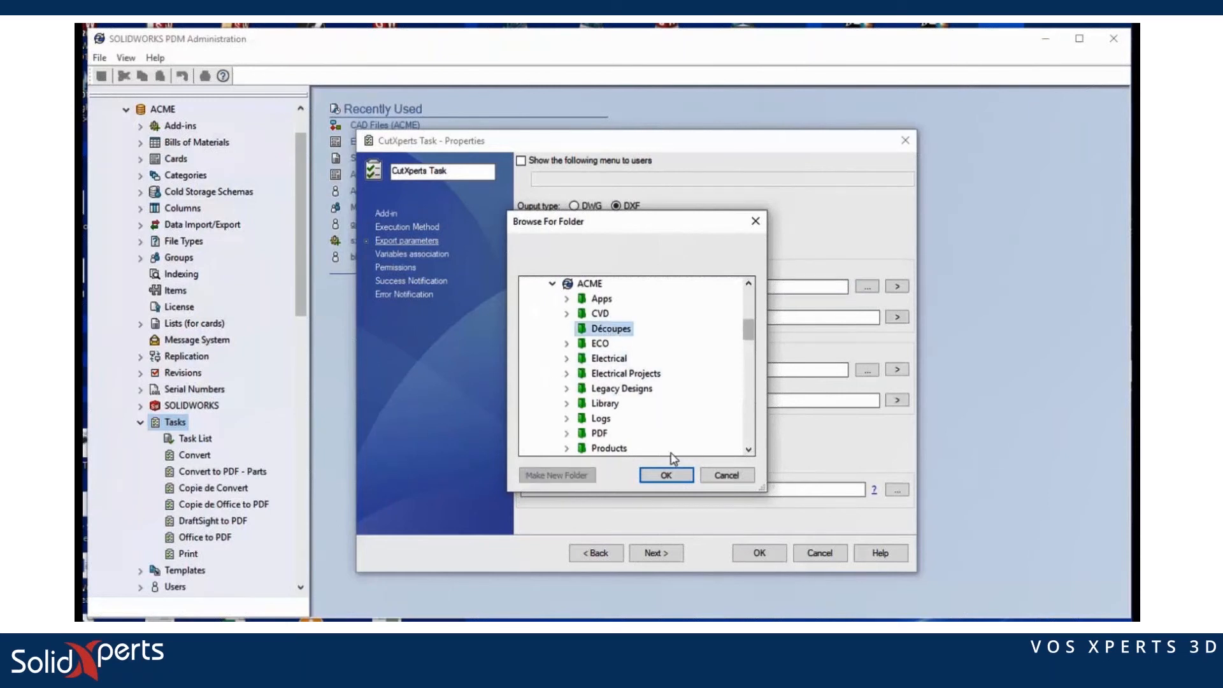
{"action": "left_click", "coordinate": [663, 476]}
Step: Name exported files {FileName}-{Revision} and link them to their source file
{"action": "left_click", "coordinate": [820, 317]}
{"action": "left_click", "coordinate": [897, 317]}
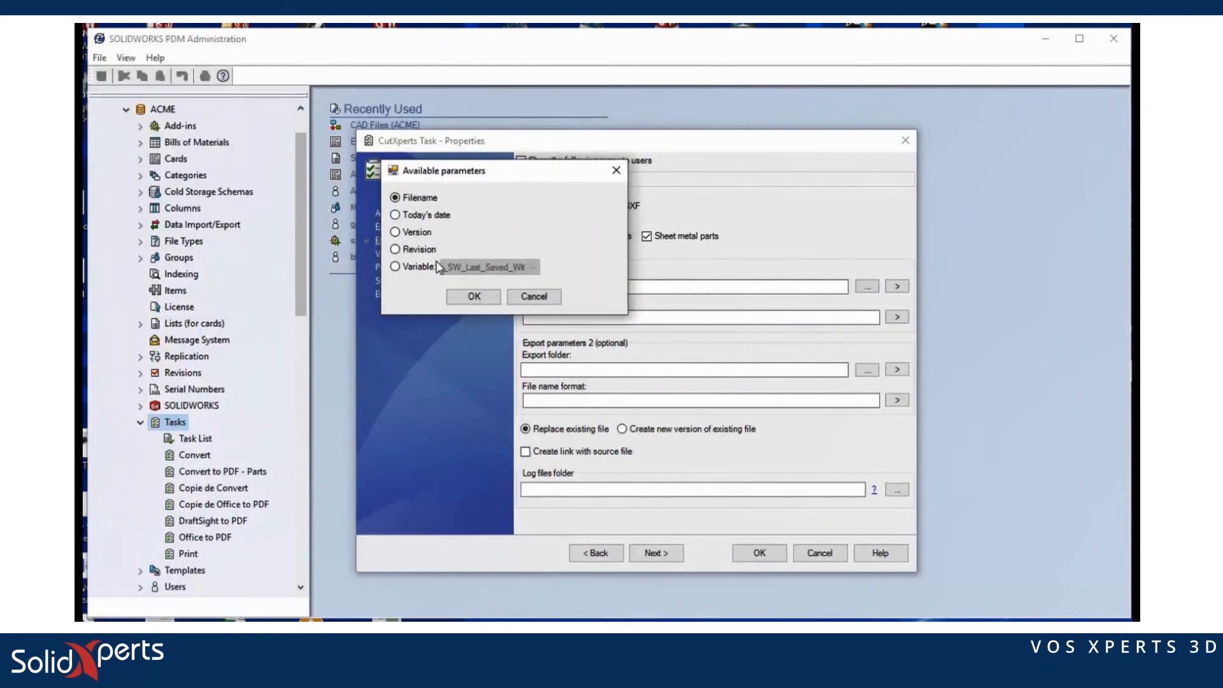
{"action": "left_click", "coordinate": [474, 296]}
{"action": "type", "text": "-"}
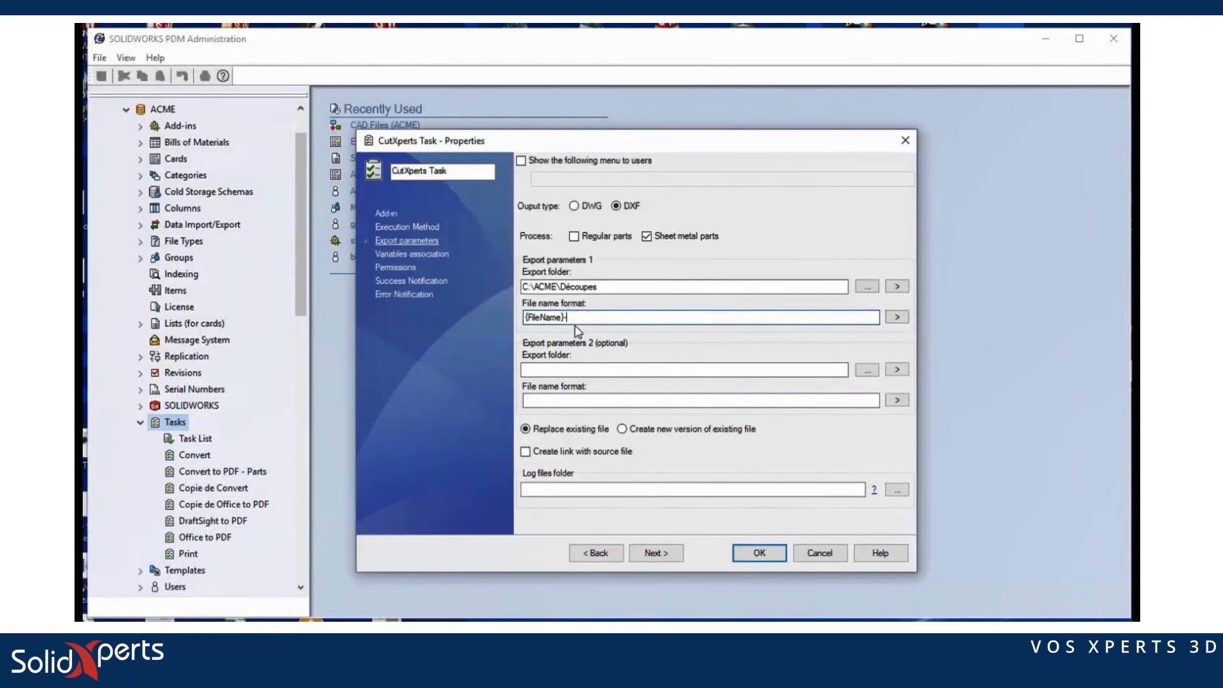
{"action": "left_click", "coordinate": [897, 316]}
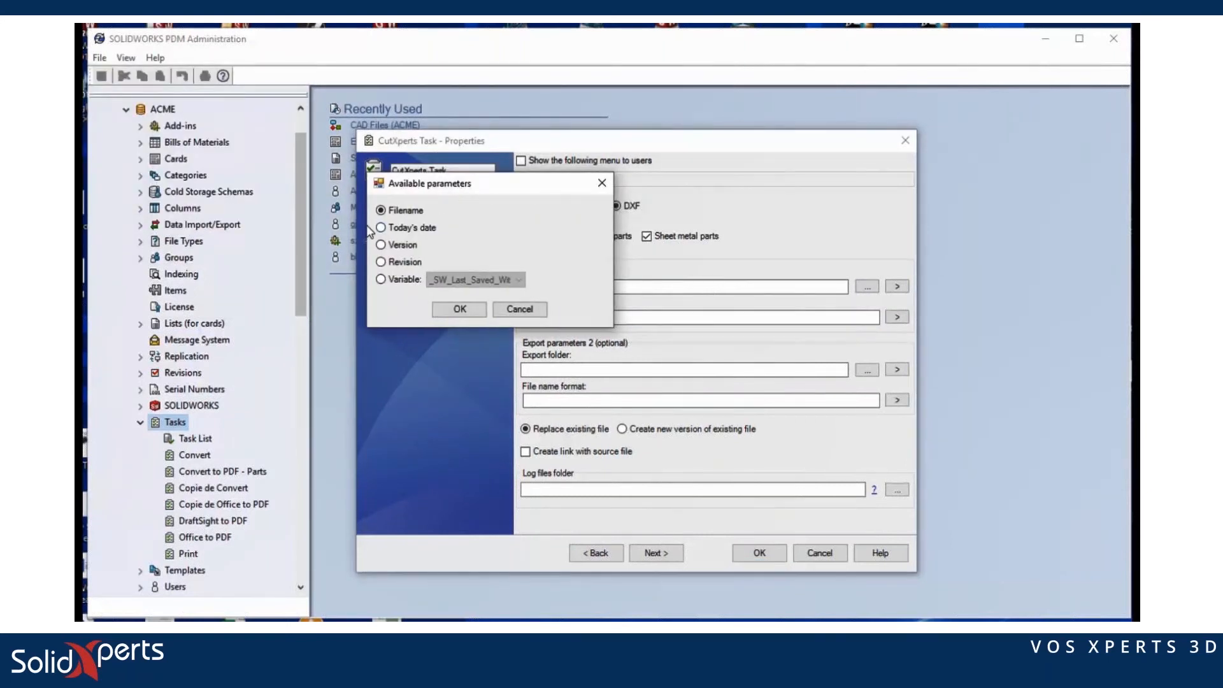
{"action": "left_click", "coordinate": [382, 262]}
{"action": "left_click", "coordinate": [456, 311]}
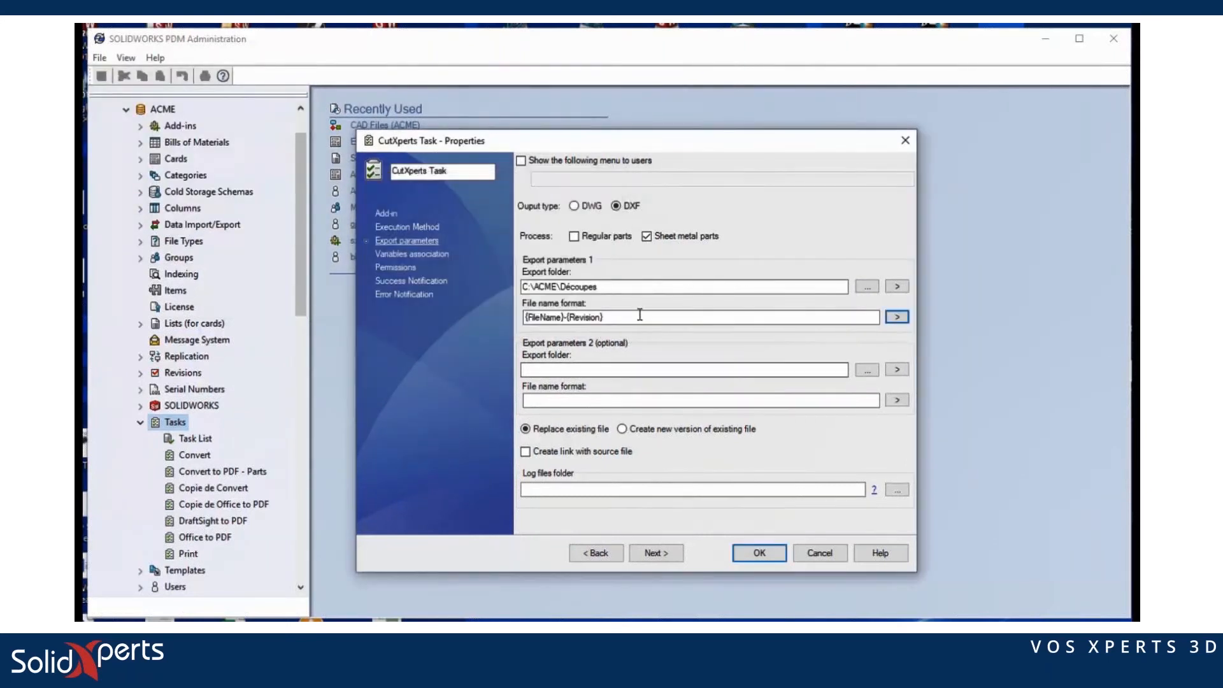
{"action": "left_click", "coordinate": [524, 452]}
Step: Set the log files folder to C:\ACME\Logs
{"action": "left_click", "coordinate": [898, 491]}
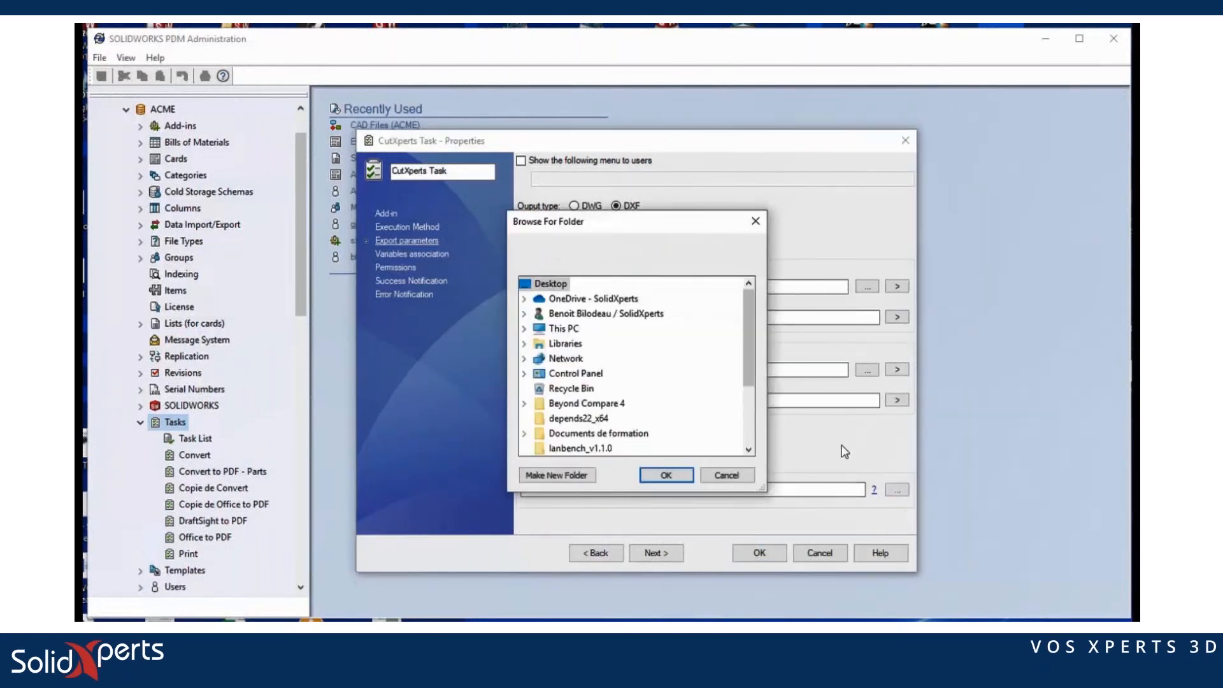
{"action": "left_click", "coordinate": [524, 328]}
{"action": "scroll", "coordinate": [575, 377], "scroll_direction": "down", "scroll_amount": 2}
{"action": "left_click", "coordinate": [538, 358]}
{"action": "scroll", "coordinate": [555, 369], "scroll_direction": "down", "scroll_amount": 1}
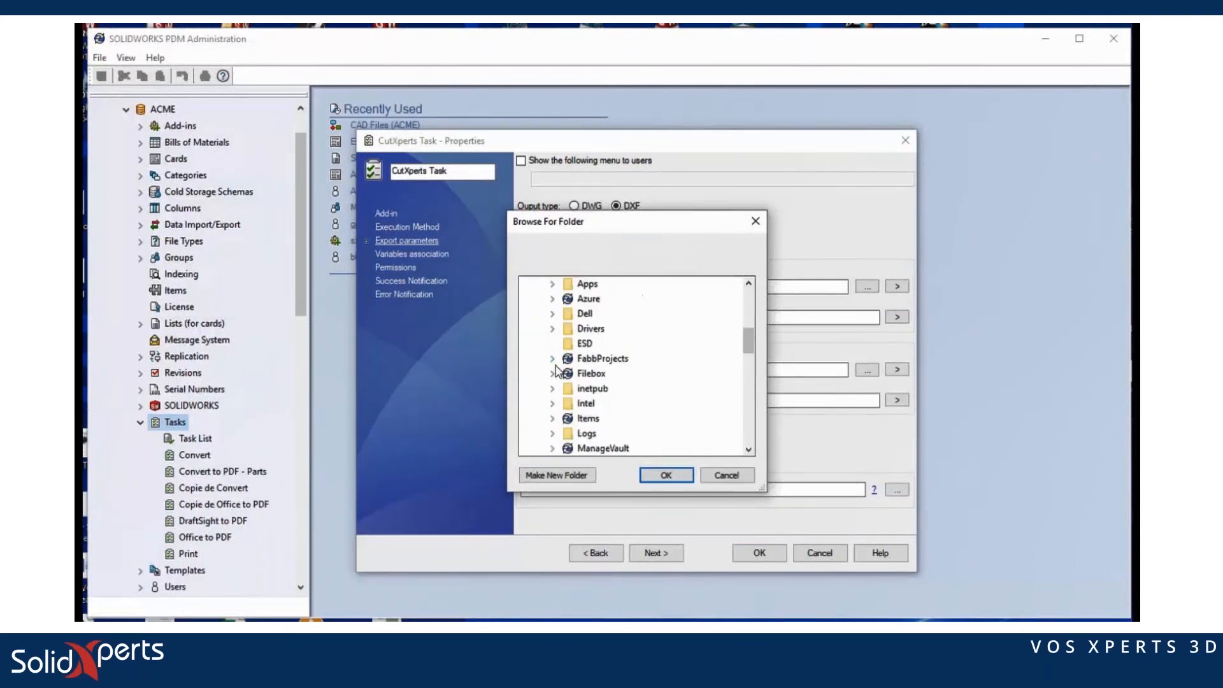
{"action": "left_click", "coordinate": [552, 314]}
{"action": "left_click", "coordinate": [599, 447]}
{"action": "left_click", "coordinate": [642, 476]}
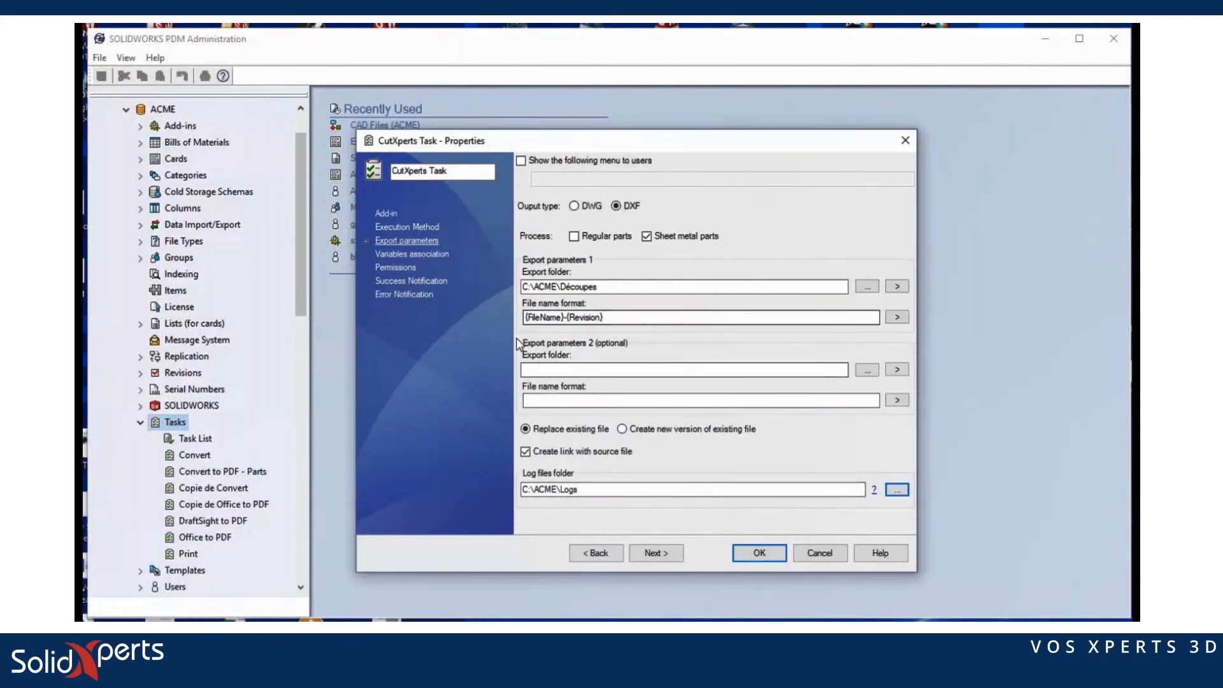
Step: Save the CutXperts Task and add a new action to the CAD Files workflow's Approve transition
{"action": "left_click", "coordinate": [758, 551]}
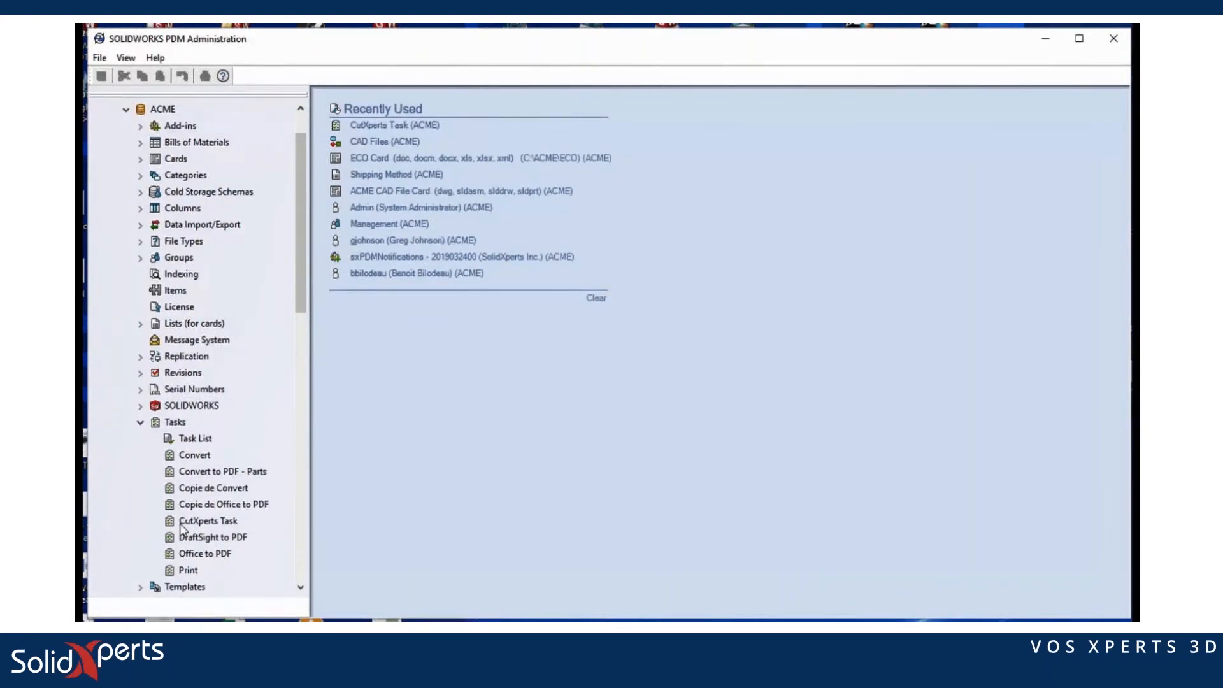
{"action": "scroll", "coordinate": [242, 532], "scroll_direction": "down", "scroll_amount": 2}
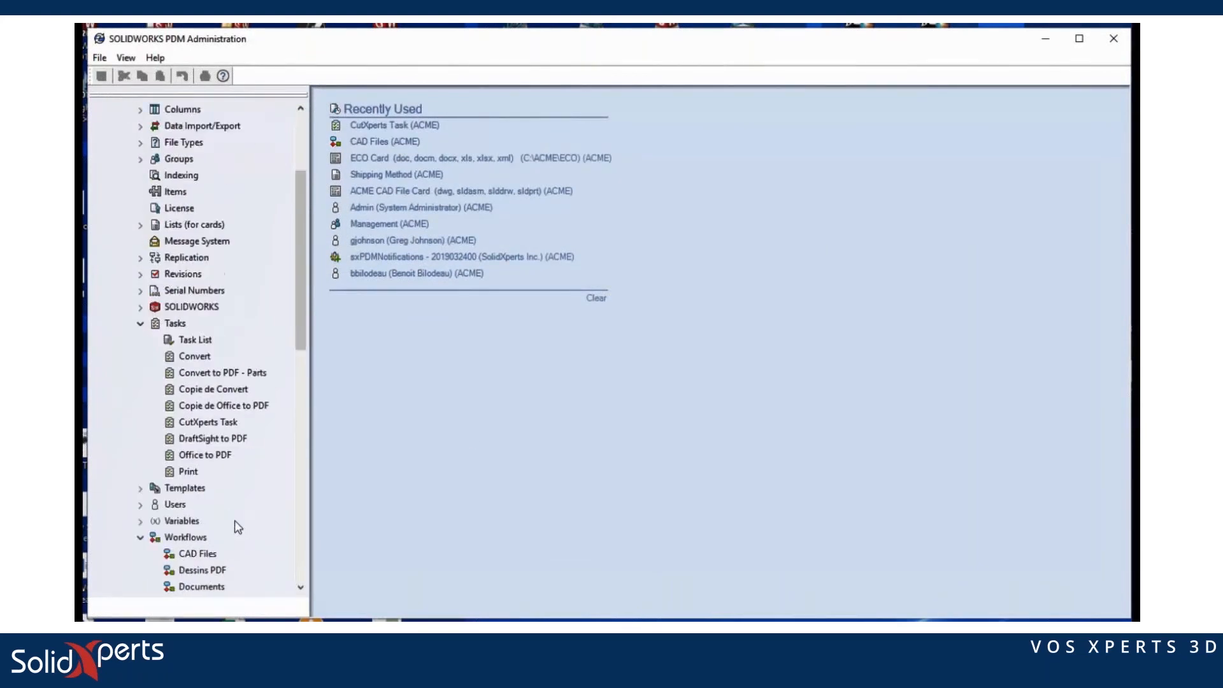
{"action": "left_click", "coordinate": [203, 553]}
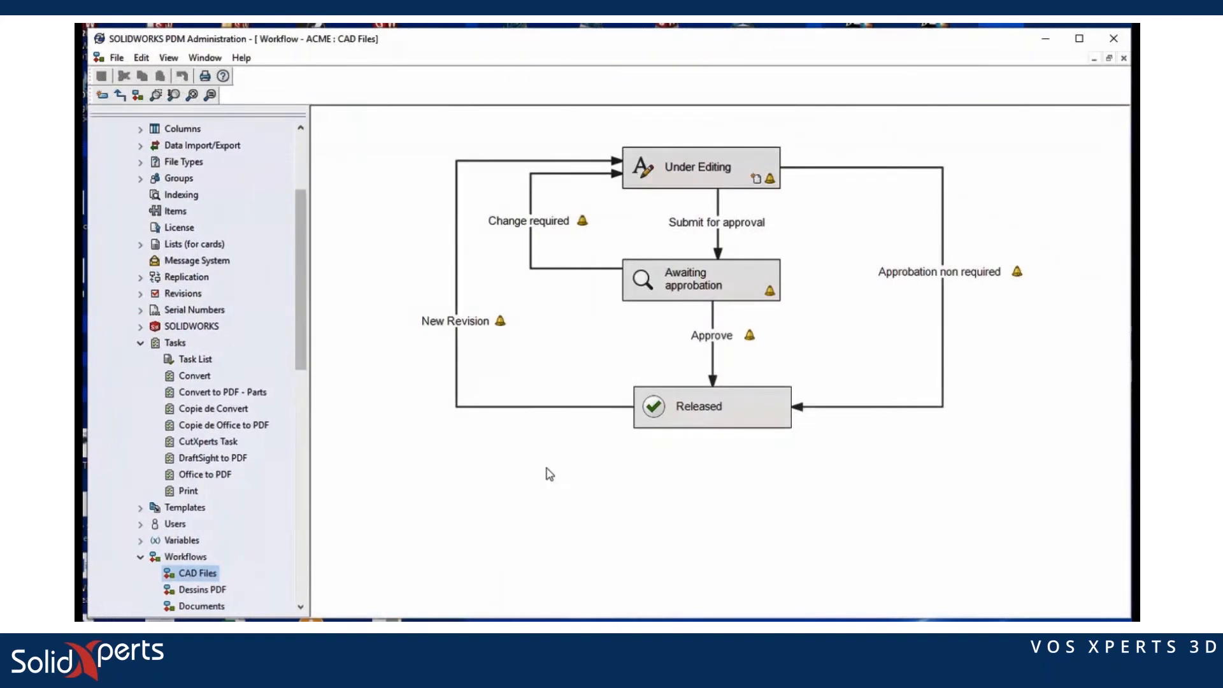
{"action": "left_click", "coordinate": [710, 338]}
{"action": "double_click", "coordinate": [709, 343]}
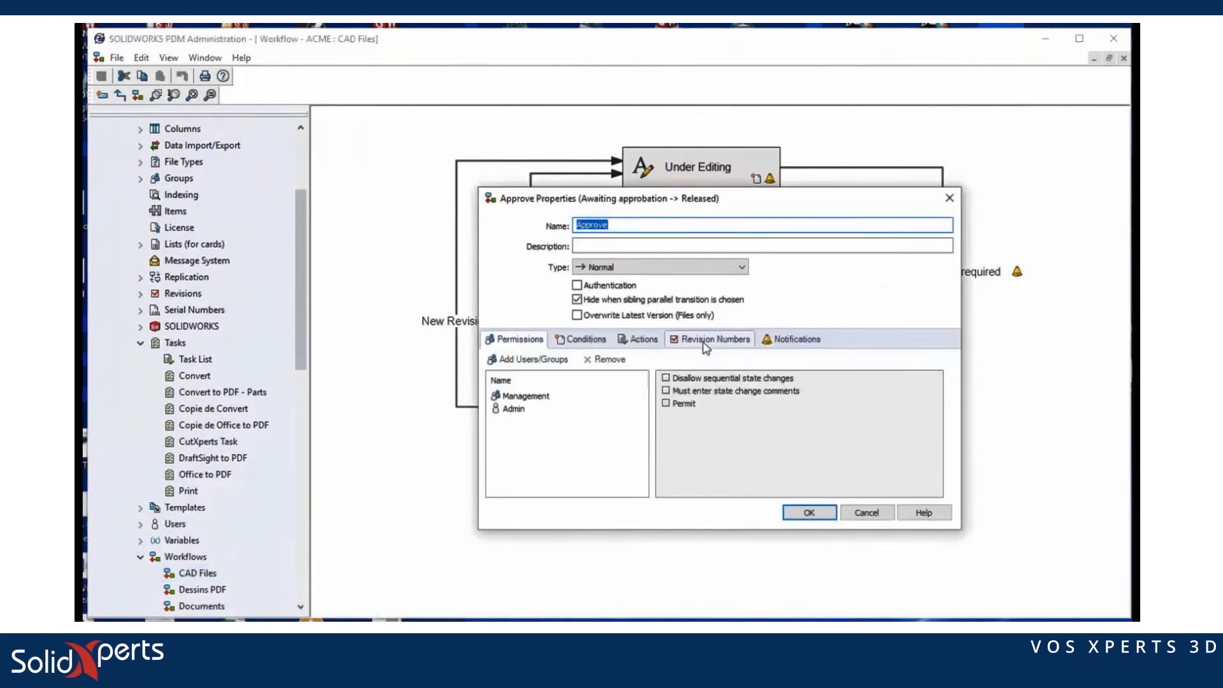
{"action": "left_click", "coordinate": [639, 339]}
{"action": "left_click", "coordinate": [518, 359]}
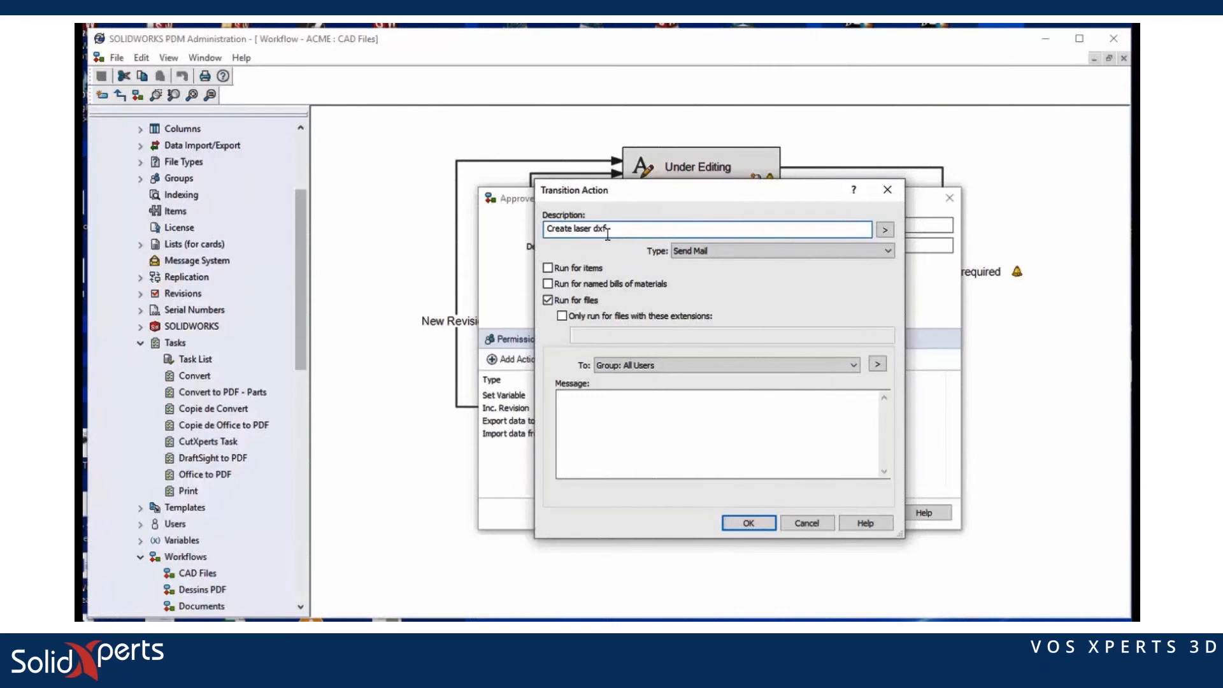
Step: Make the 'Create laser dxf' action execute CutXperts Task, then apply and save the workflow
{"action": "left_click", "coordinate": [698, 250]}
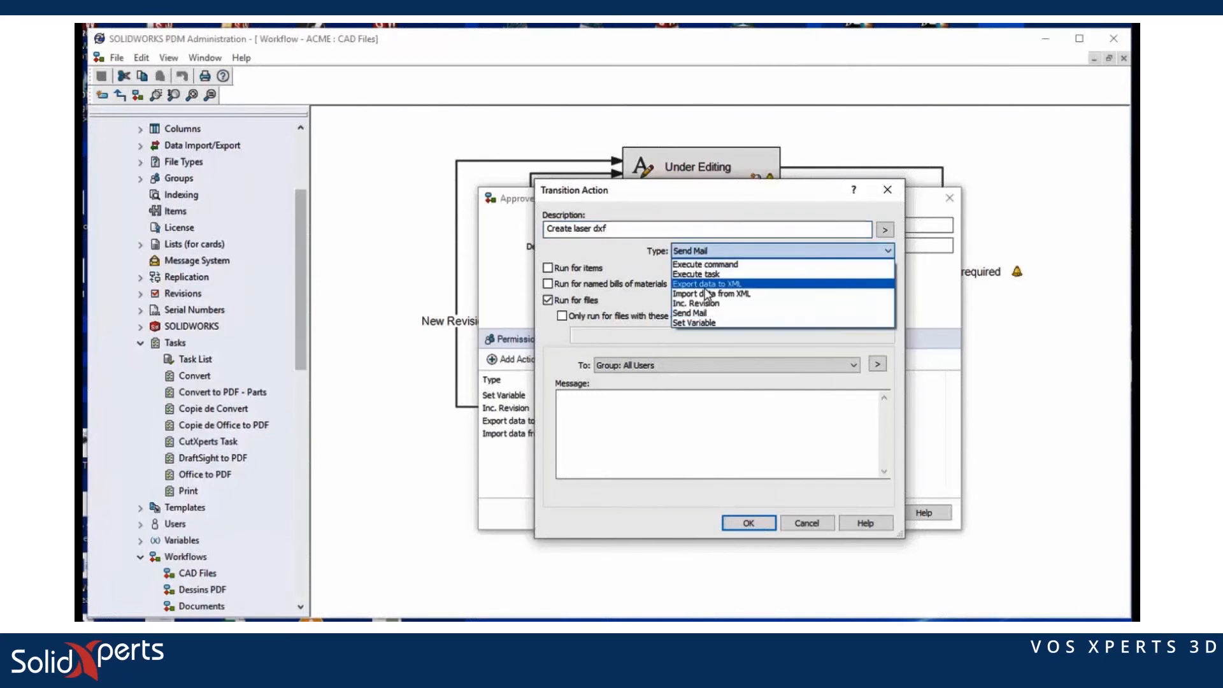
{"action": "left_click", "coordinate": [701, 274]}
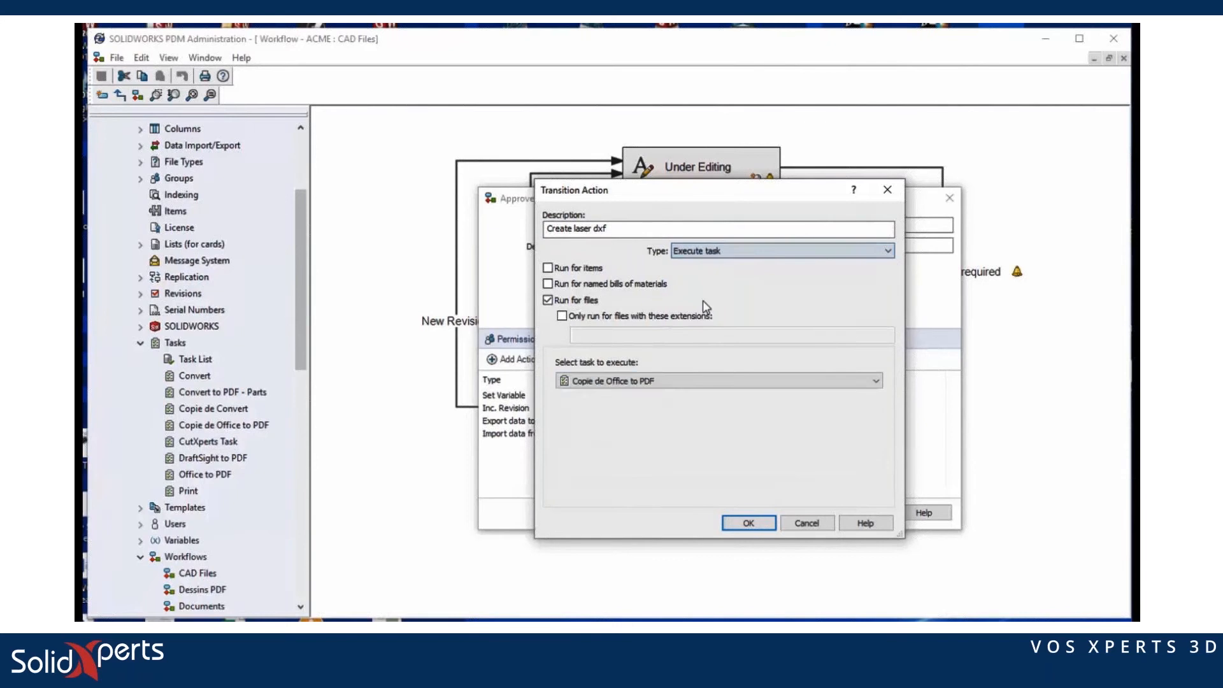
{"action": "left_click", "coordinate": [715, 381]}
{"action": "left_click", "coordinate": [620, 433]}
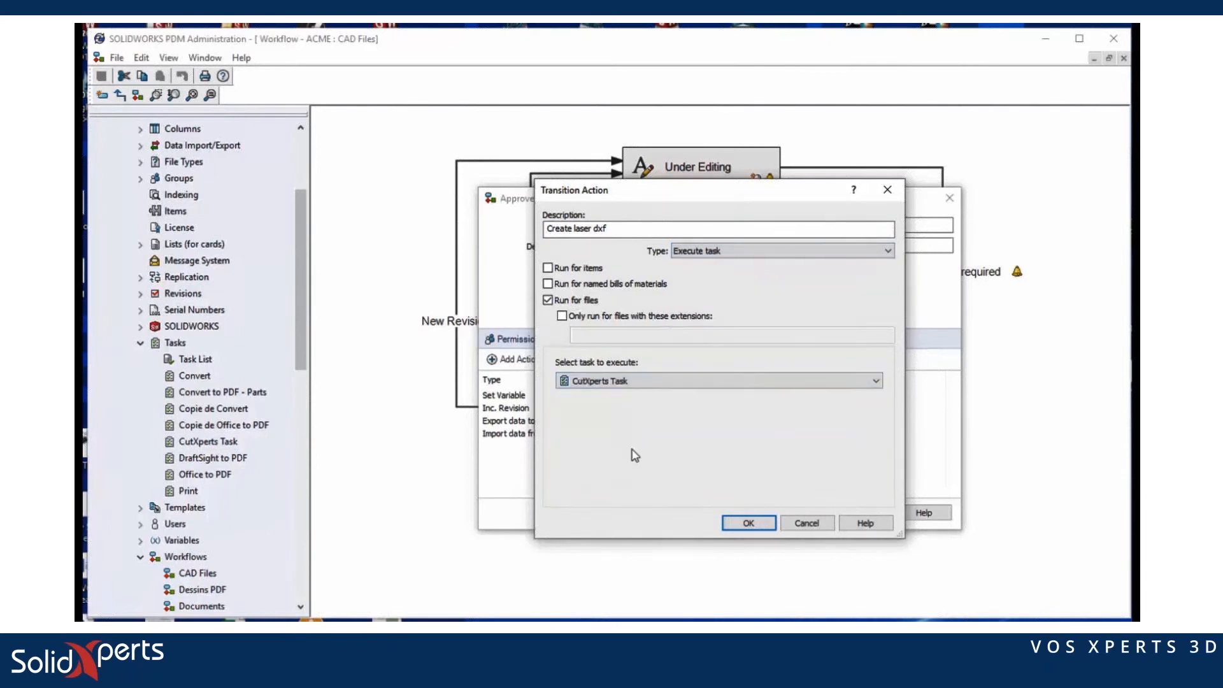
{"action": "left_click", "coordinate": [751, 523]}
{"action": "left_click", "coordinate": [806, 512]}
{"action": "left_click", "coordinate": [102, 75]}
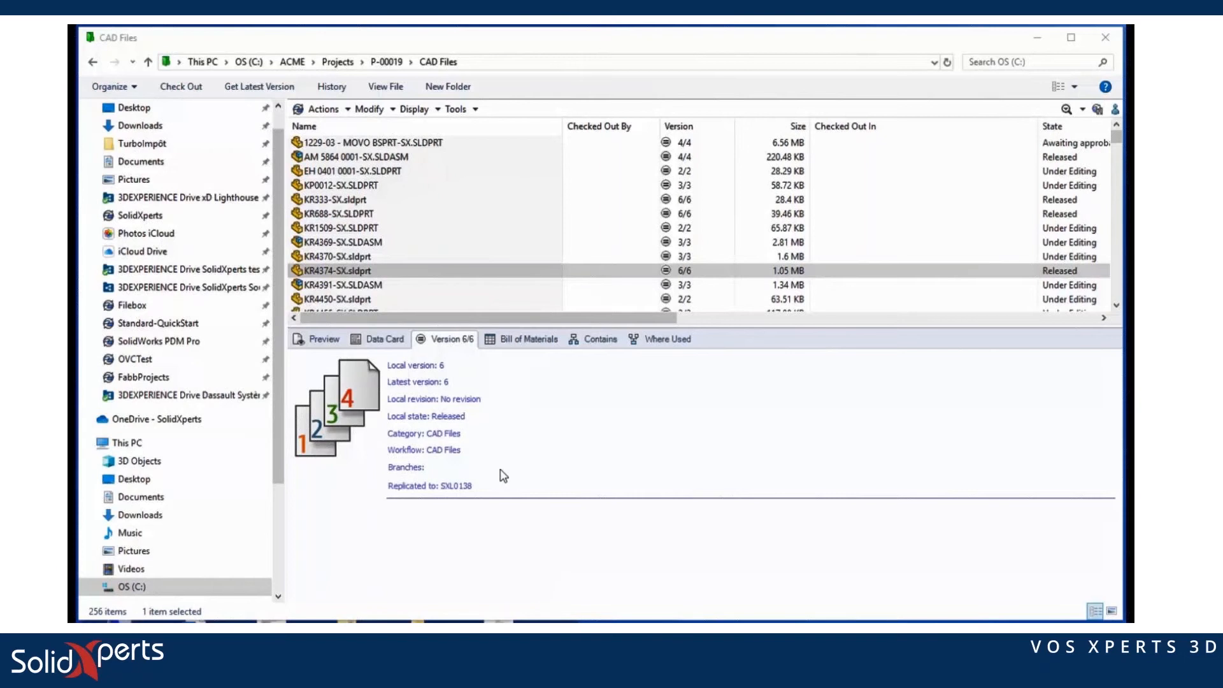
Step: Start an ECR / ECO for KR4374-SX.sldprt
{"action": "left_click", "coordinate": [346, 272]}
{"action": "right_click", "coordinate": [346, 274]}
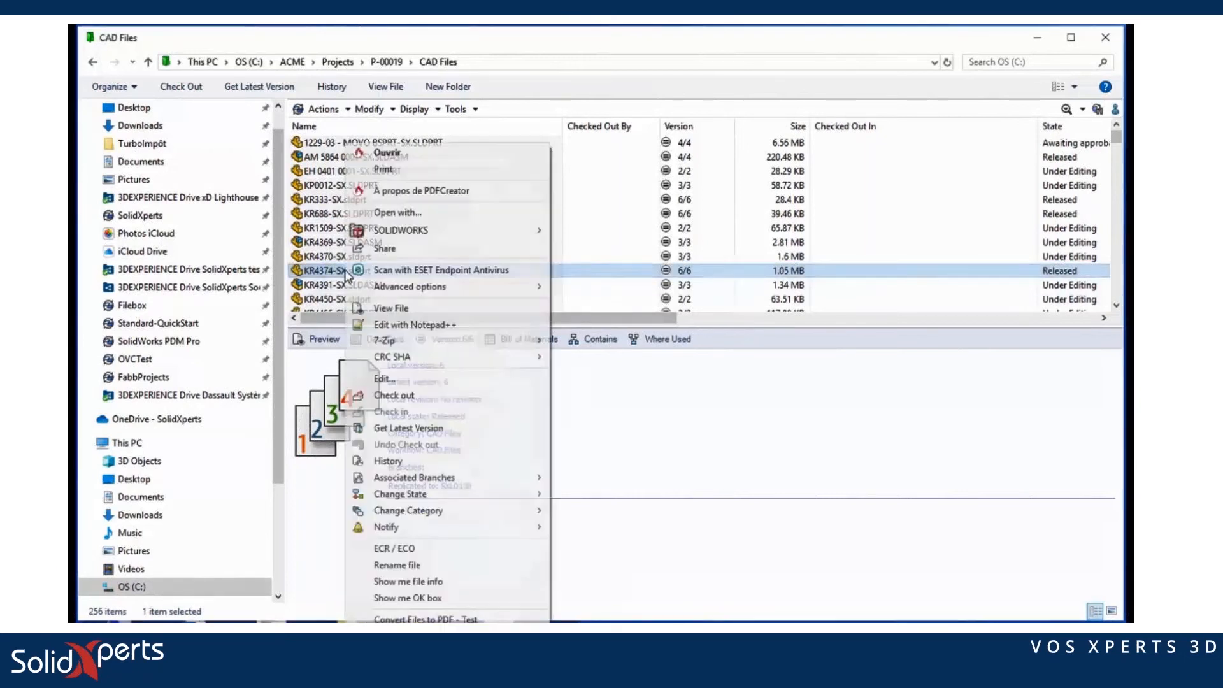
{"action": "left_click", "coordinate": [421, 549]}
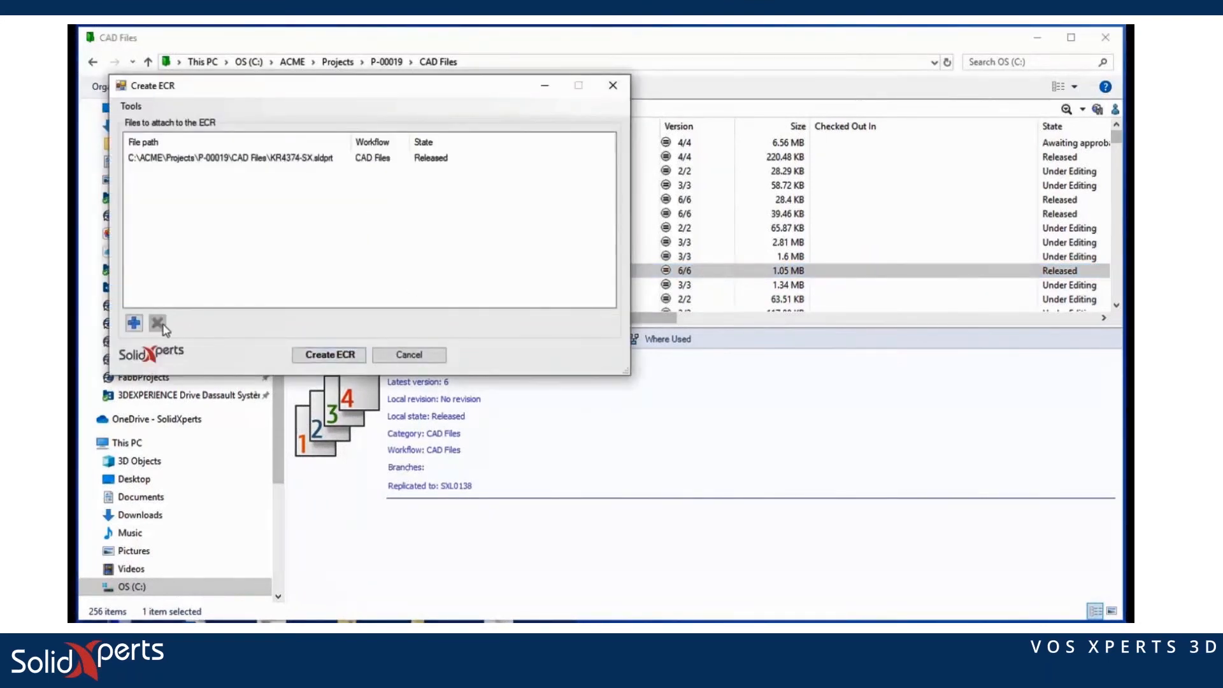
Step: Add KP0012-SX.SLDPRT from Projects\P-00019\CAD Files to the ECR
{"action": "left_click", "coordinate": [133, 323]}
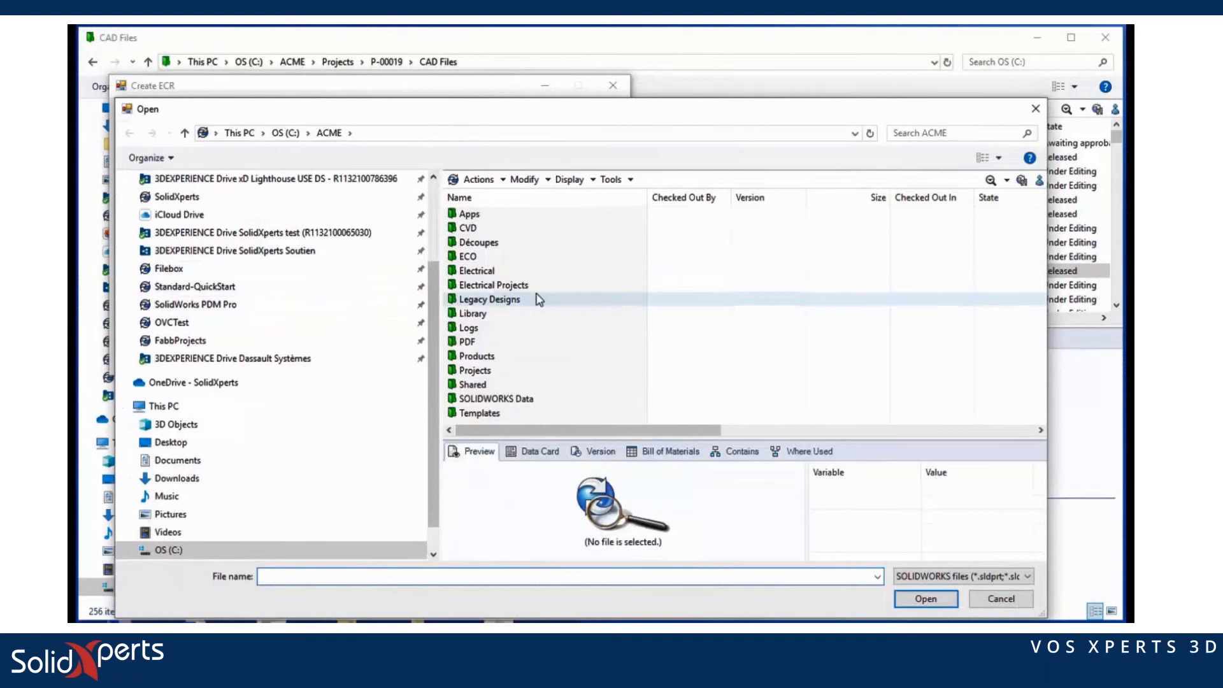
{"action": "left_click", "coordinate": [479, 373]}
{"action": "double_click", "coordinate": [479, 373]}
{"action": "scroll", "coordinate": [472, 380], "scroll_direction": "down", "scroll_amount": 3}
{"action": "double_click", "coordinate": [475, 356]}
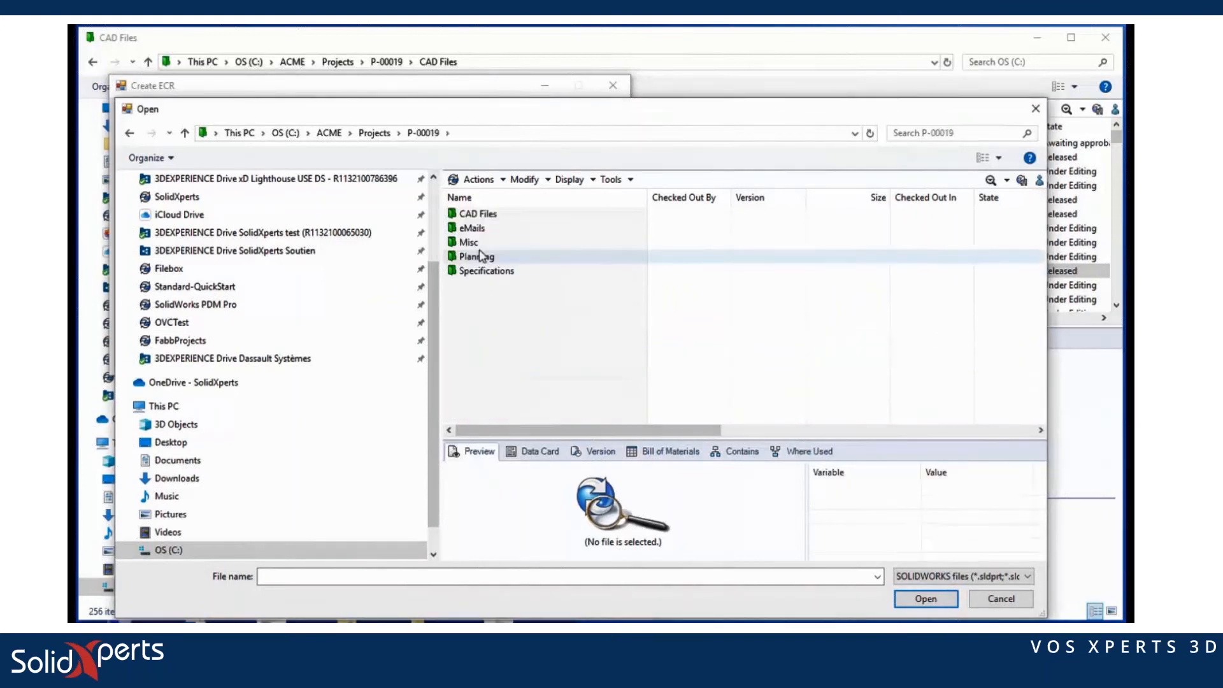
{"action": "double_click", "coordinate": [475, 215]}
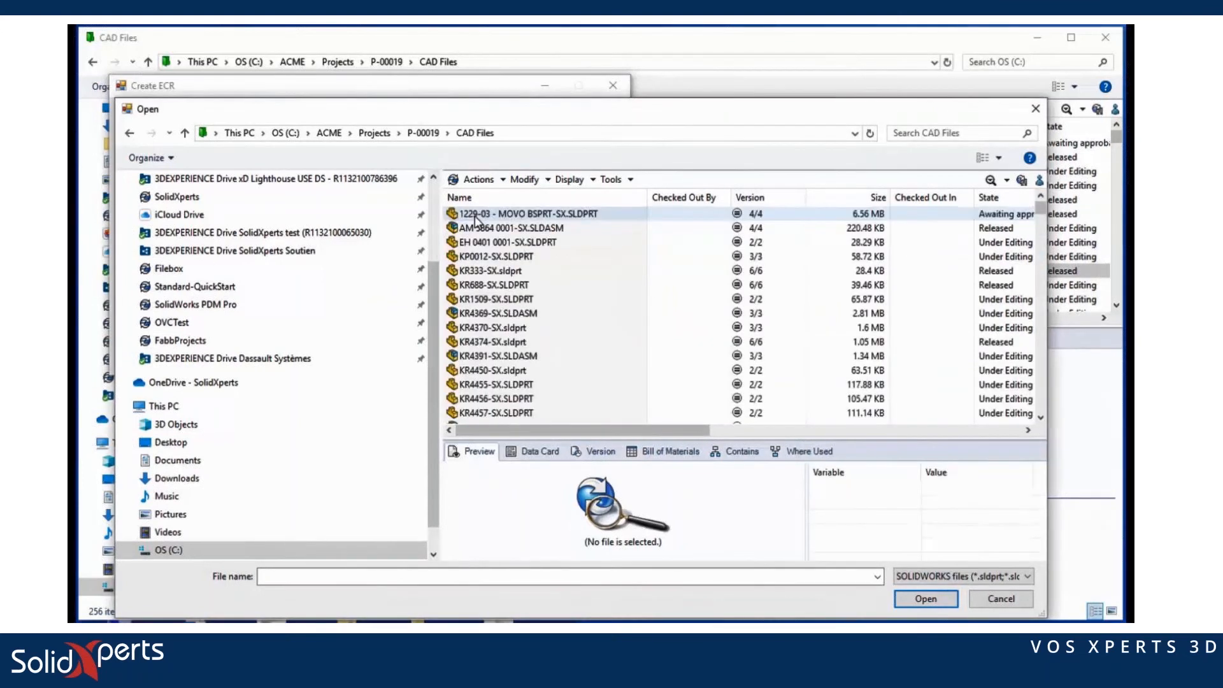
{"action": "left_click", "coordinate": [491, 257]}
{"action": "left_click", "coordinate": [921, 598]}
Step: Remove the Under Editing KP0012-SX.SLDPRT after the warning and create the ECR for KR4374-SX.sldprt
{"action": "left_click", "coordinate": [331, 354]}
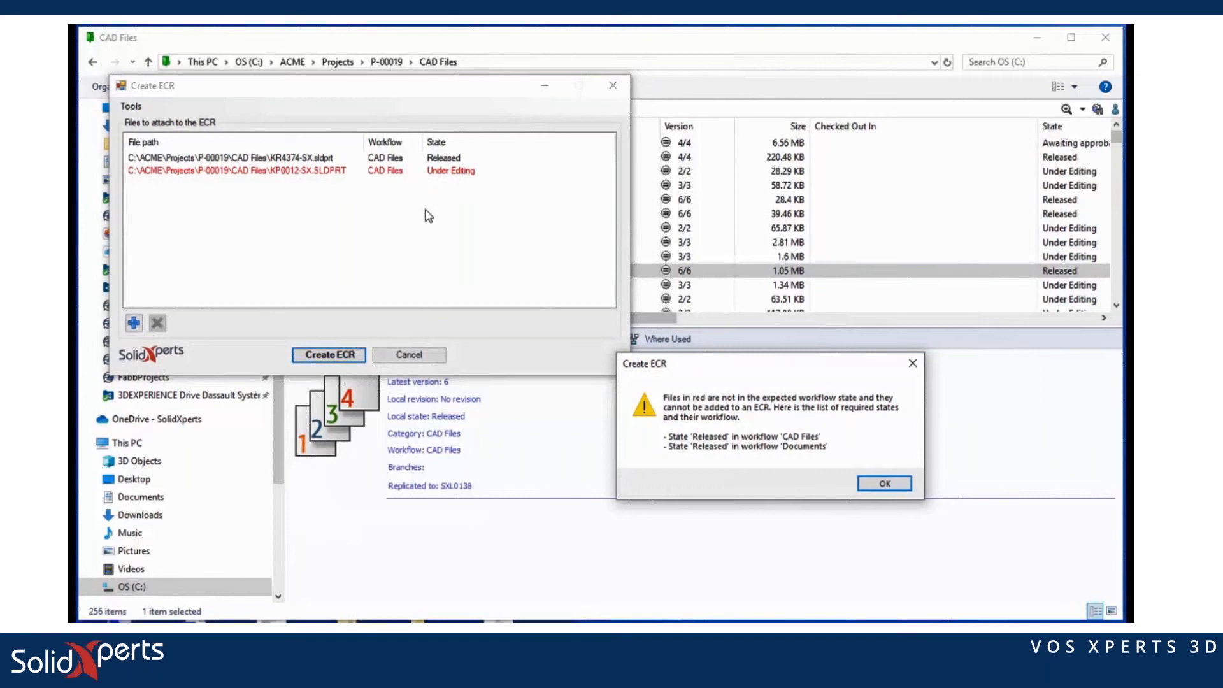
{"action": "left_click", "coordinate": [884, 484]}
{"action": "left_click", "coordinate": [256, 170]}
{"action": "left_click", "coordinate": [157, 323]}
{"action": "left_click", "coordinate": [326, 354]}
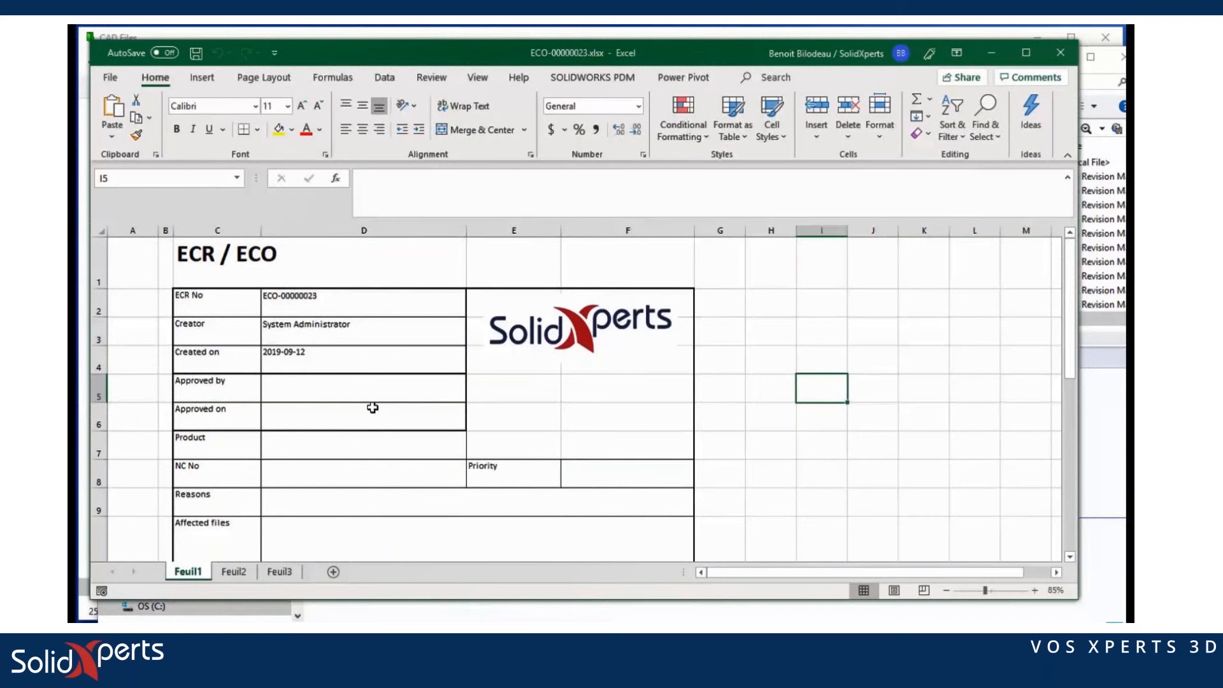
Step: Enter 'Informaiton on required change' as the ECO description in cell D11
{"action": "scroll", "coordinate": [372, 405], "scroll_direction": "down", "scroll_amount": 3}
{"action": "scroll", "coordinate": [373, 404], "scroll_direction": "up", "scroll_amount": 1}
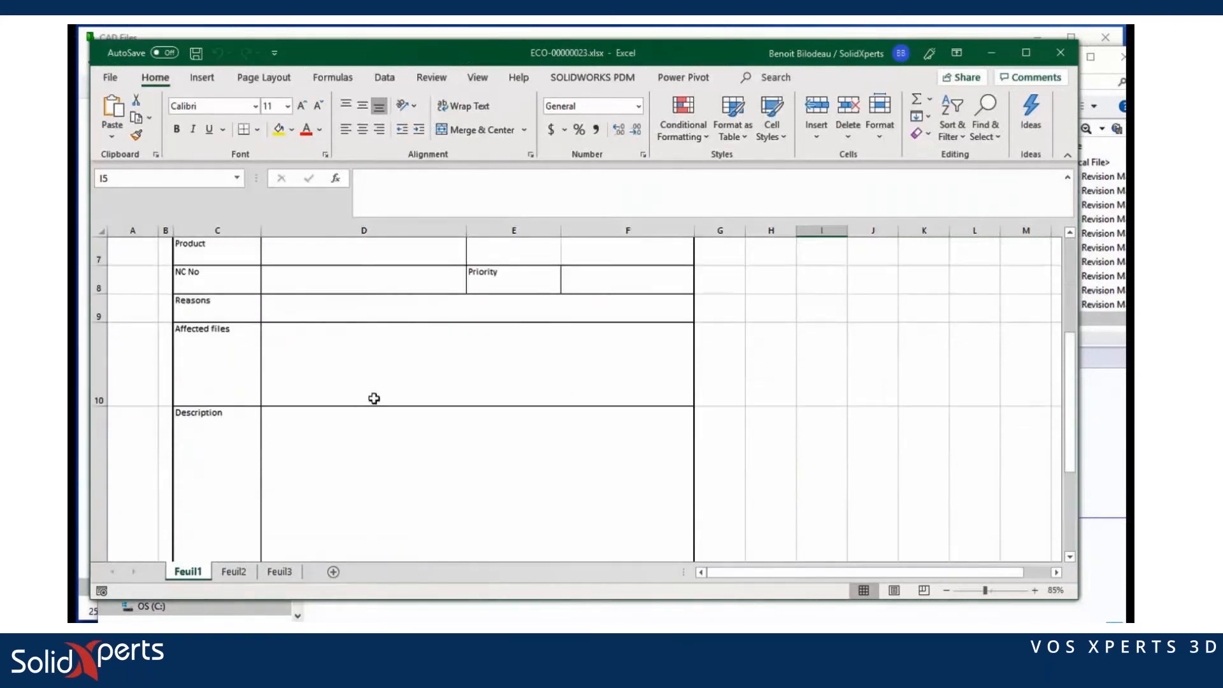
{"action": "left_click", "coordinate": [592, 78]}
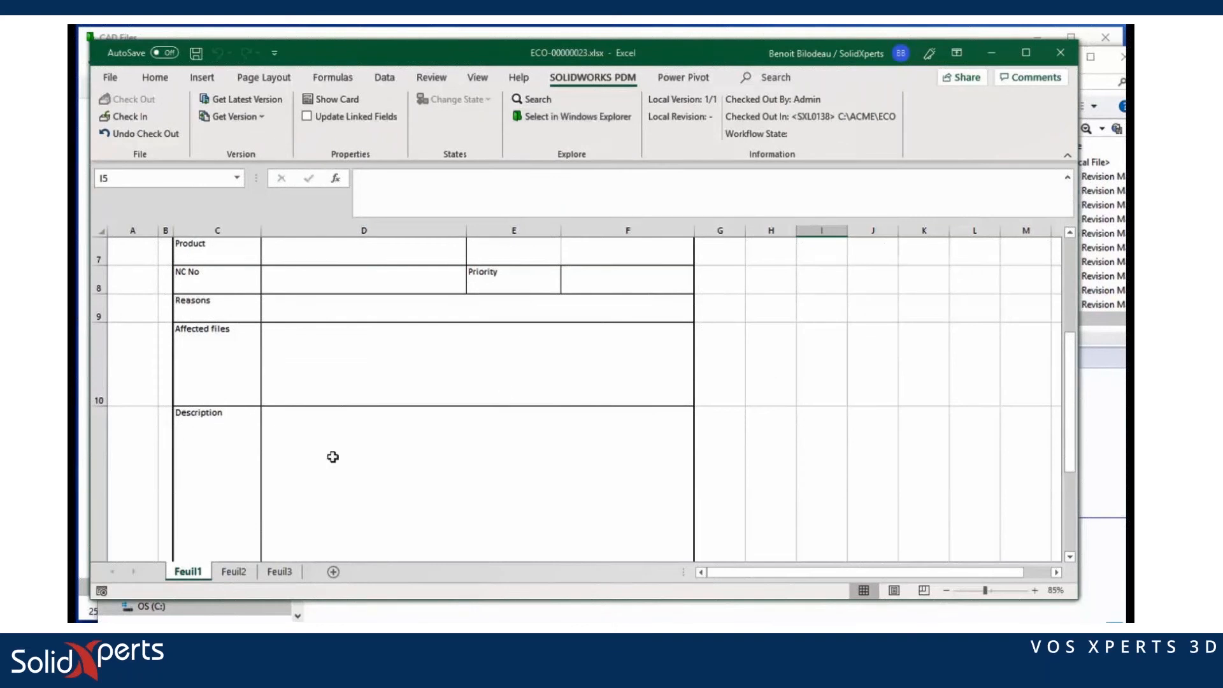
{"action": "left_click", "coordinate": [301, 425]}
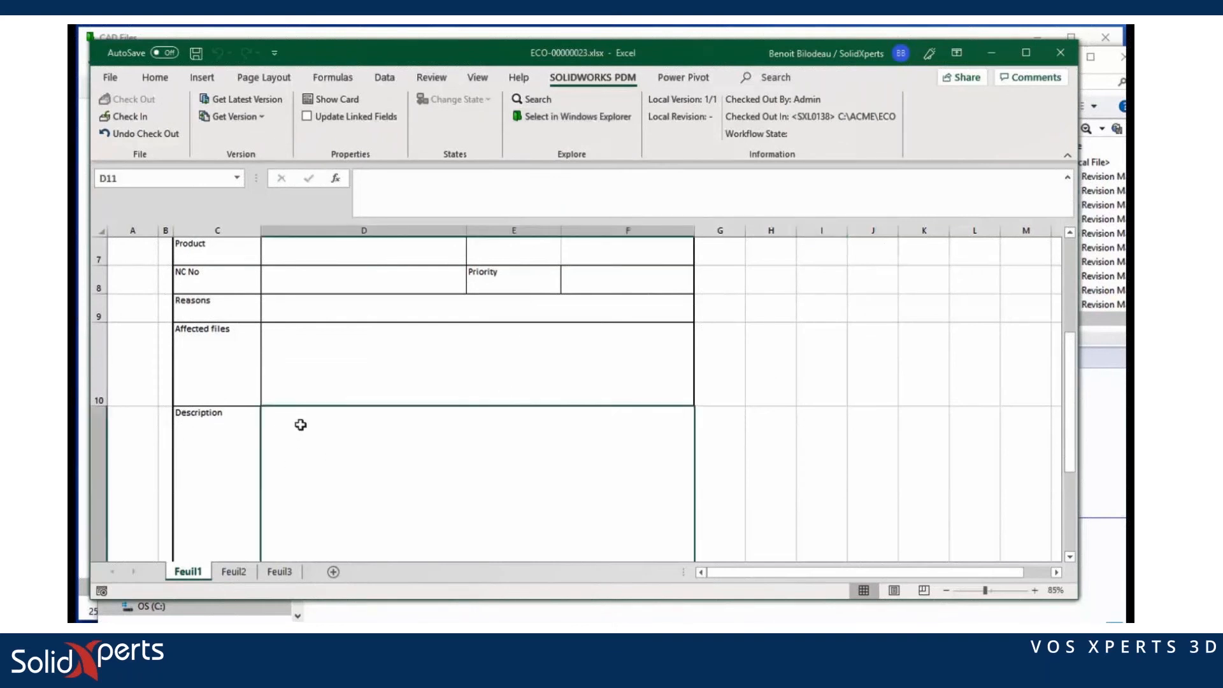
{"action": "left_click", "coordinate": [423, 182]}
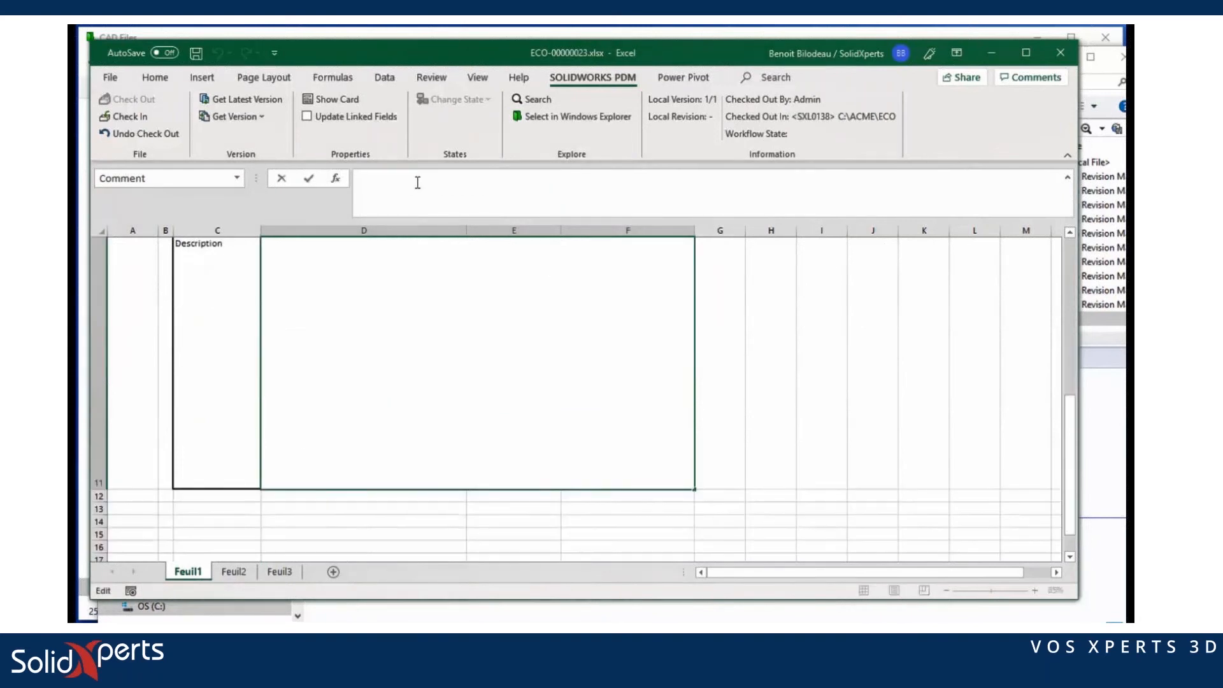
{"action": "type", "text": "Informaiton on required change"}
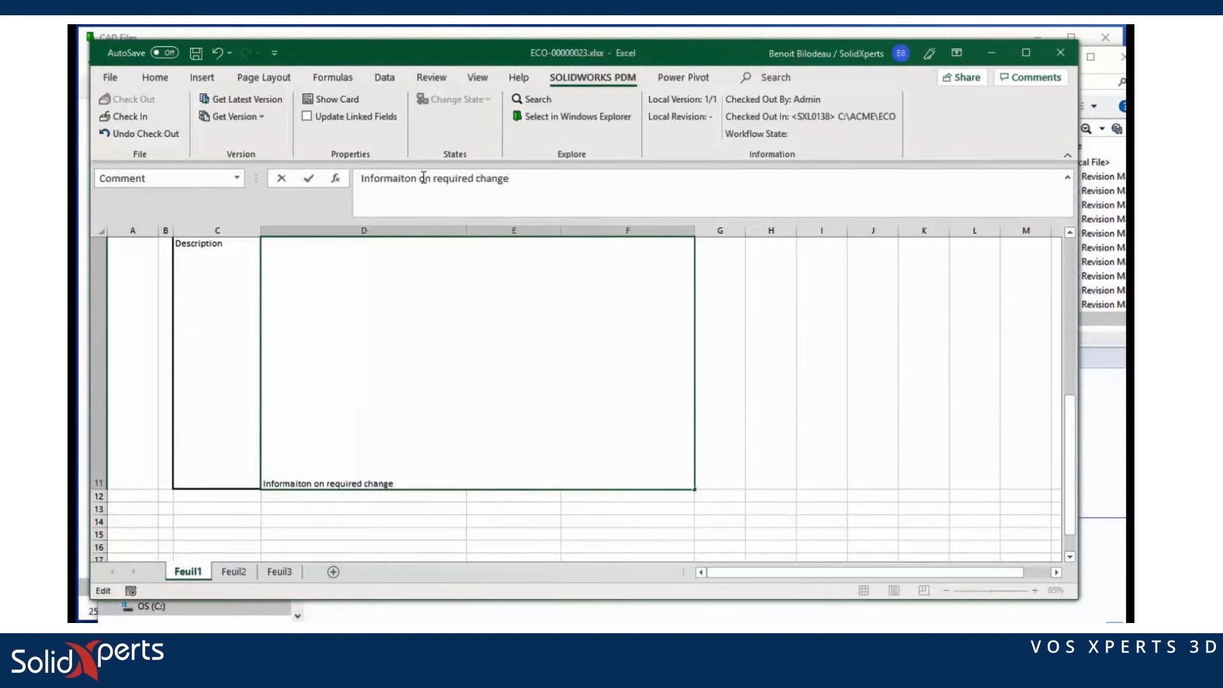
{"action": "left_click", "coordinate": [779, 347]}
Step: On the ECO data card, extend the description to 'Informaiton on required change - both ways' and save
{"action": "left_click", "coordinate": [331, 99]}
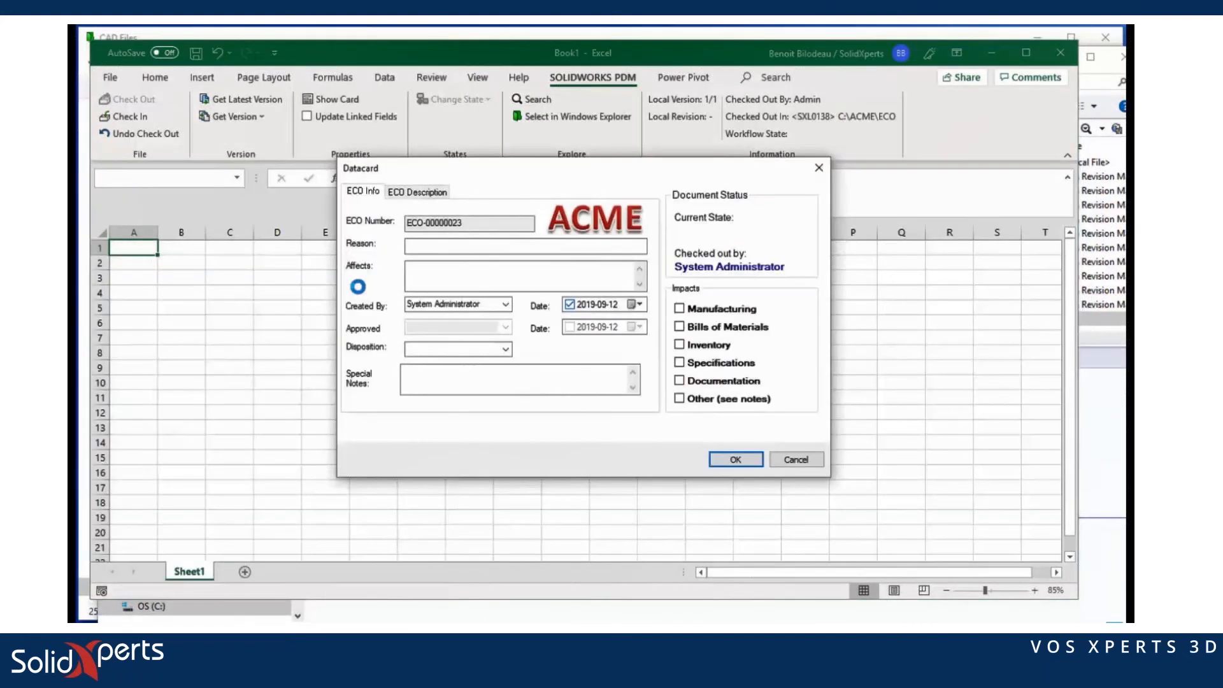
{"action": "left_click", "coordinate": [426, 193]}
{"action": "left_click_drag", "start_coordinate": [469, 223], "coordinate": [354, 216]}
{"action": "left_click", "coordinate": [475, 221]}
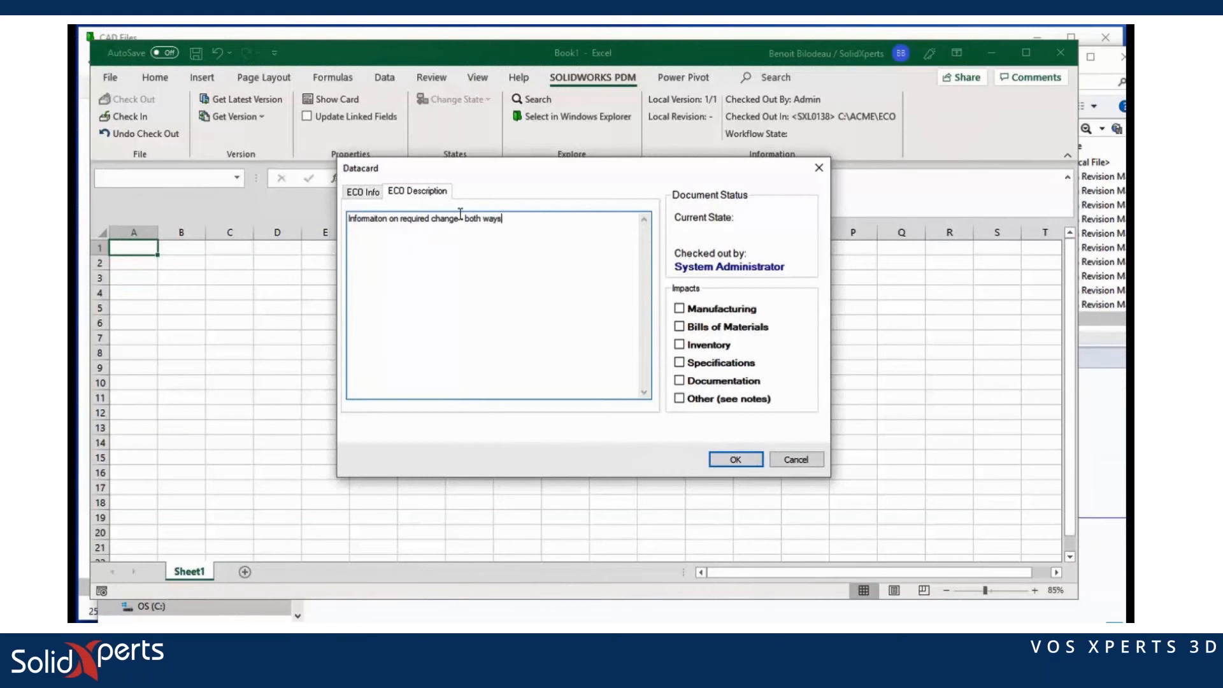
{"action": "left_click", "coordinate": [733, 460]}
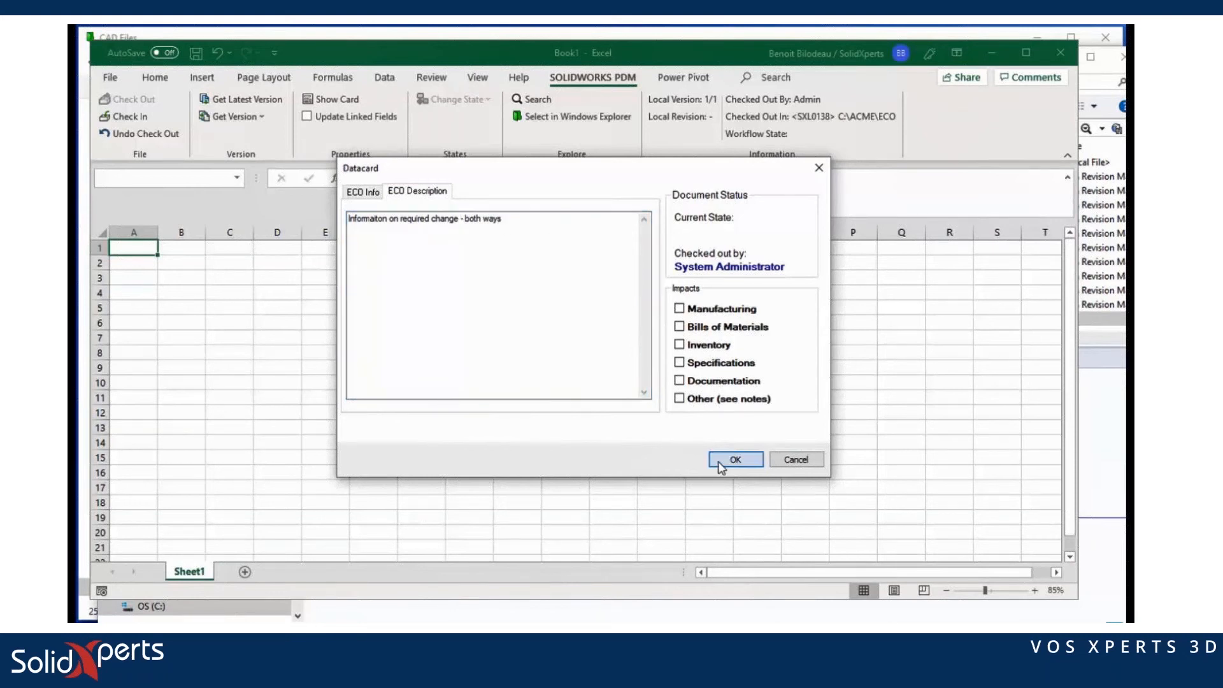
Step: Check the ECO-00000023 workbook into the vault and close Excel
{"action": "scroll", "coordinate": [488, 414], "scroll_direction": "down", "scroll_amount": 2}
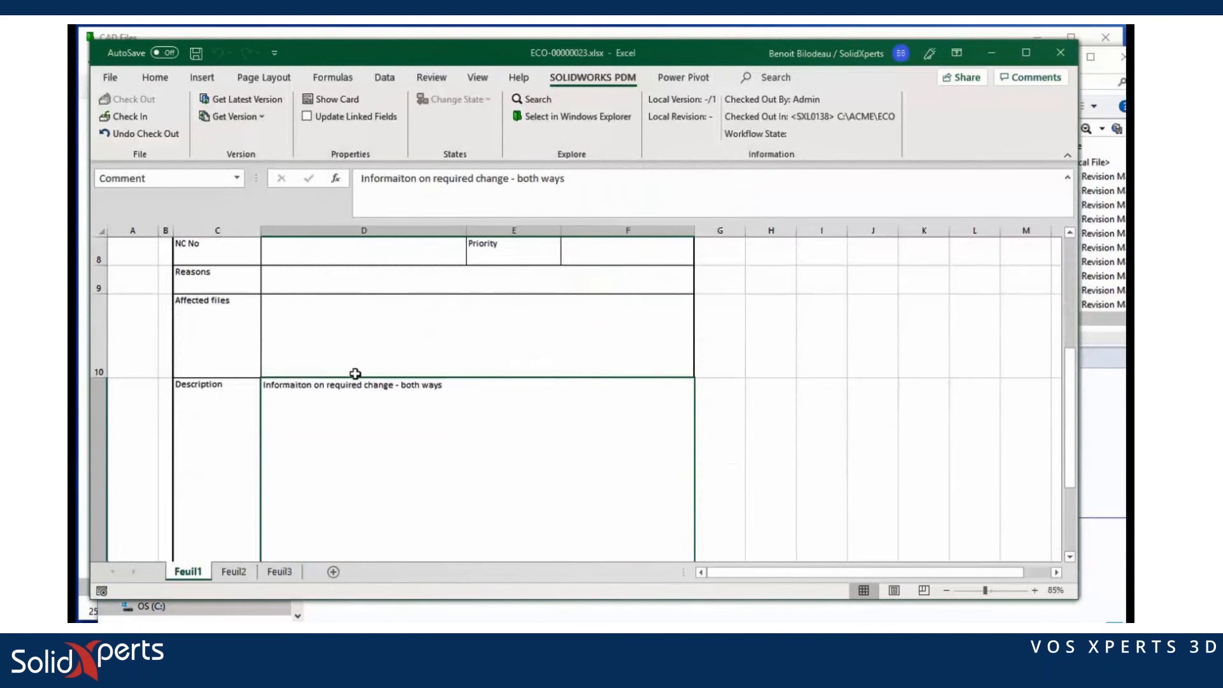
{"action": "scroll", "coordinate": [355, 375], "scroll_direction": "up", "scroll_amount": 2}
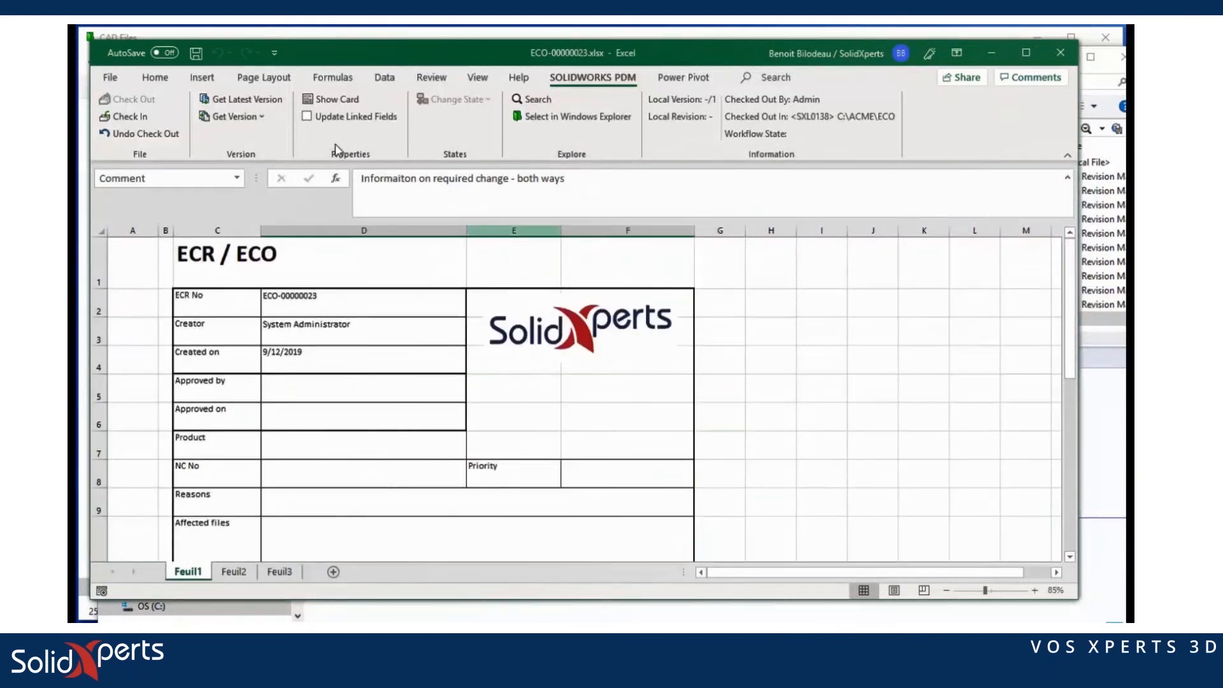
{"action": "left_click", "coordinate": [135, 125]}
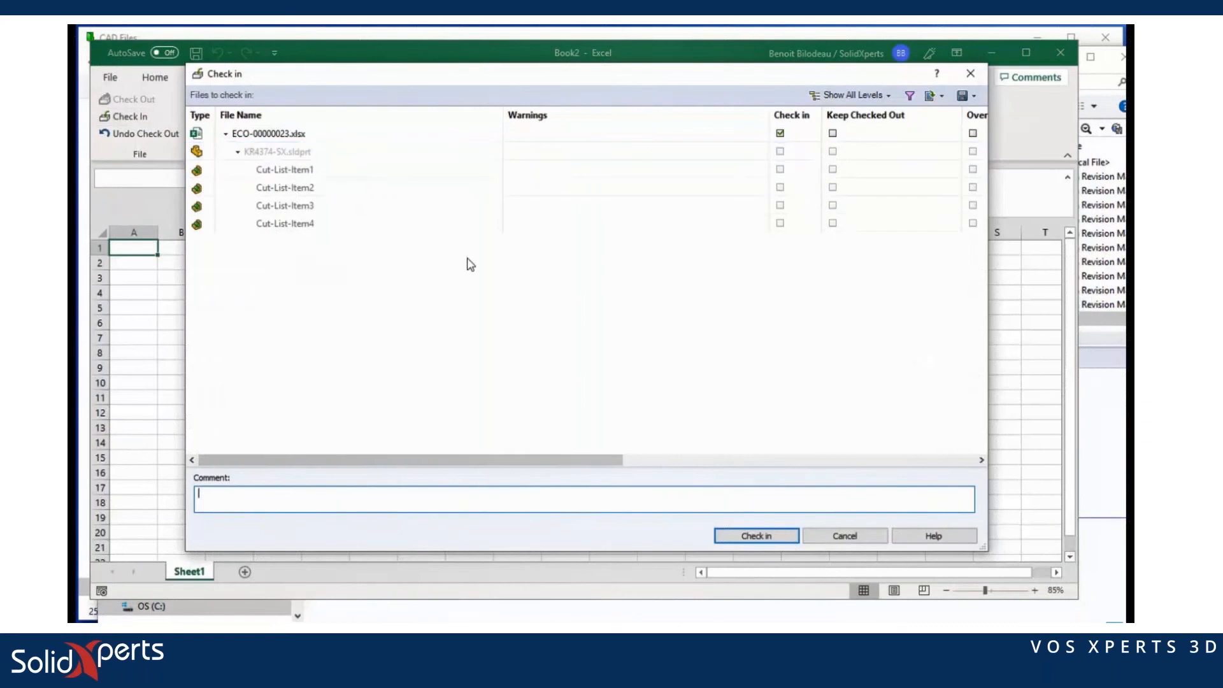
{"action": "left_click", "coordinate": [792, 537]}
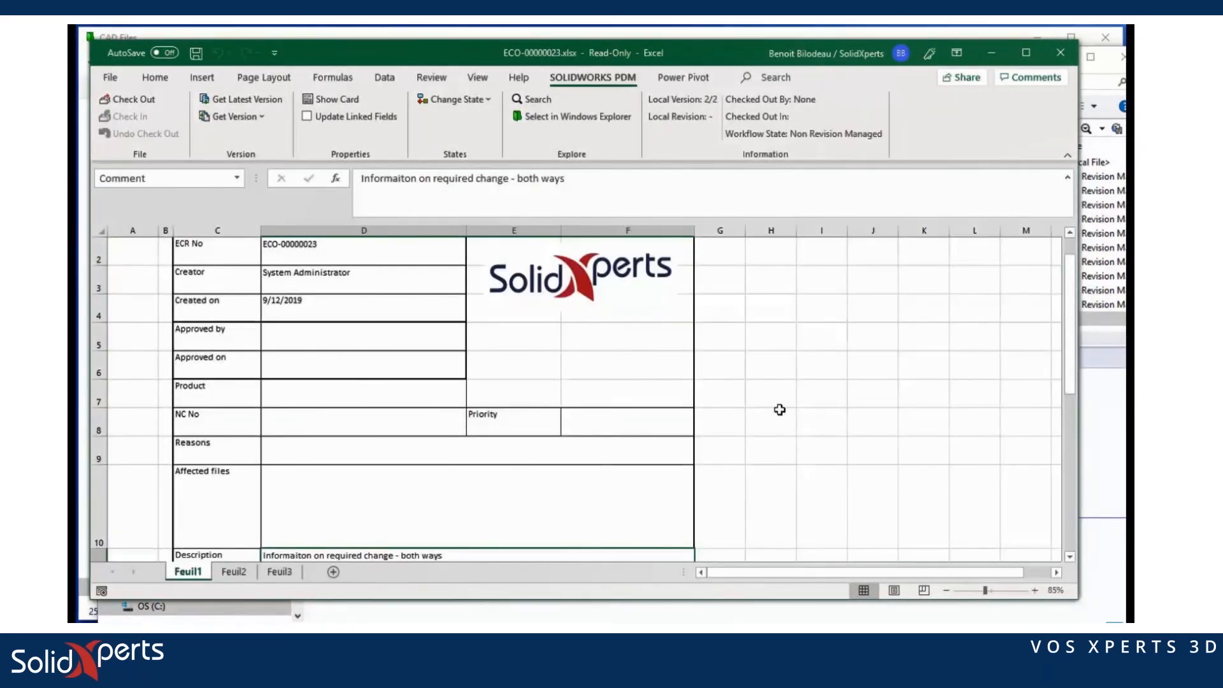
{"action": "left_click", "coordinate": [1060, 53]}
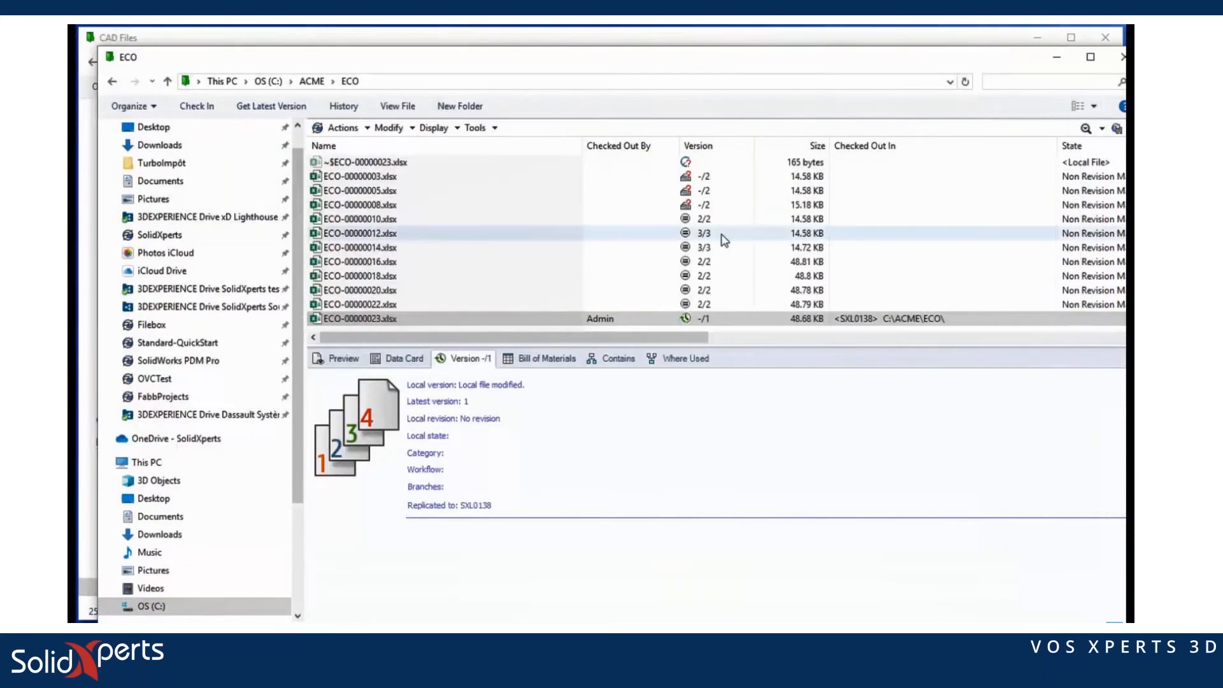
Step: Review ECO-00000023.xlsx's data card description and its referenced part KR4374-SX.sldprt
{"action": "left_click", "coordinate": [523, 307]}
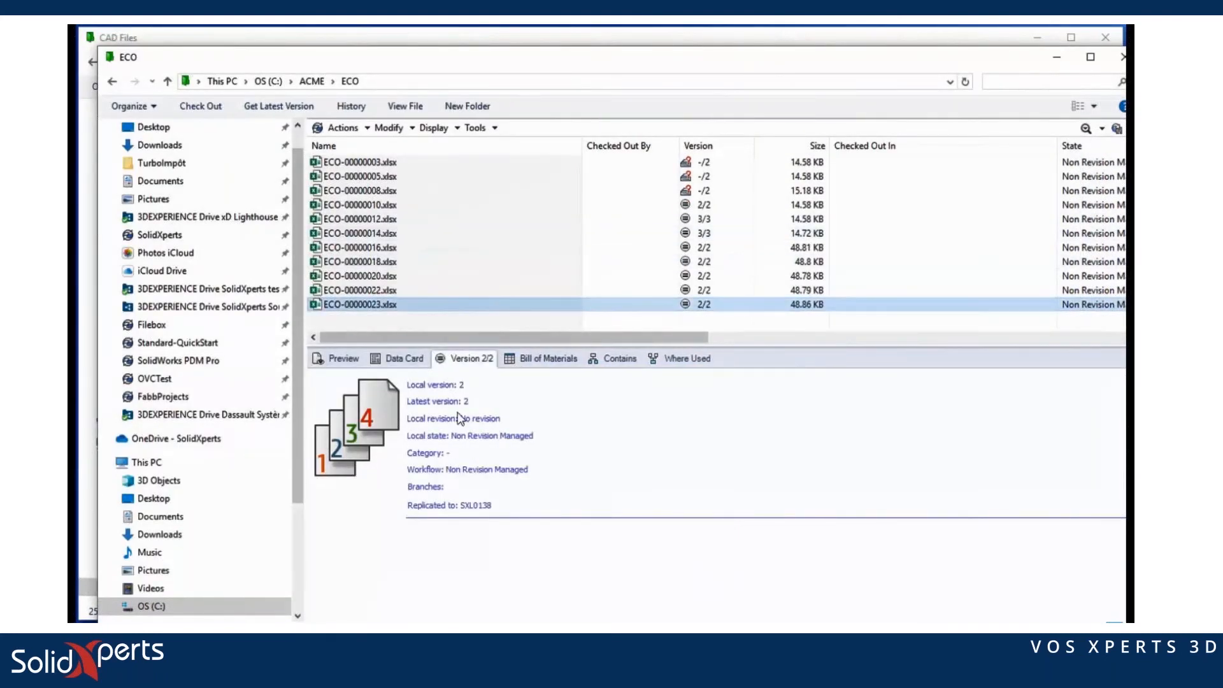
{"action": "left_click", "coordinate": [403, 358]}
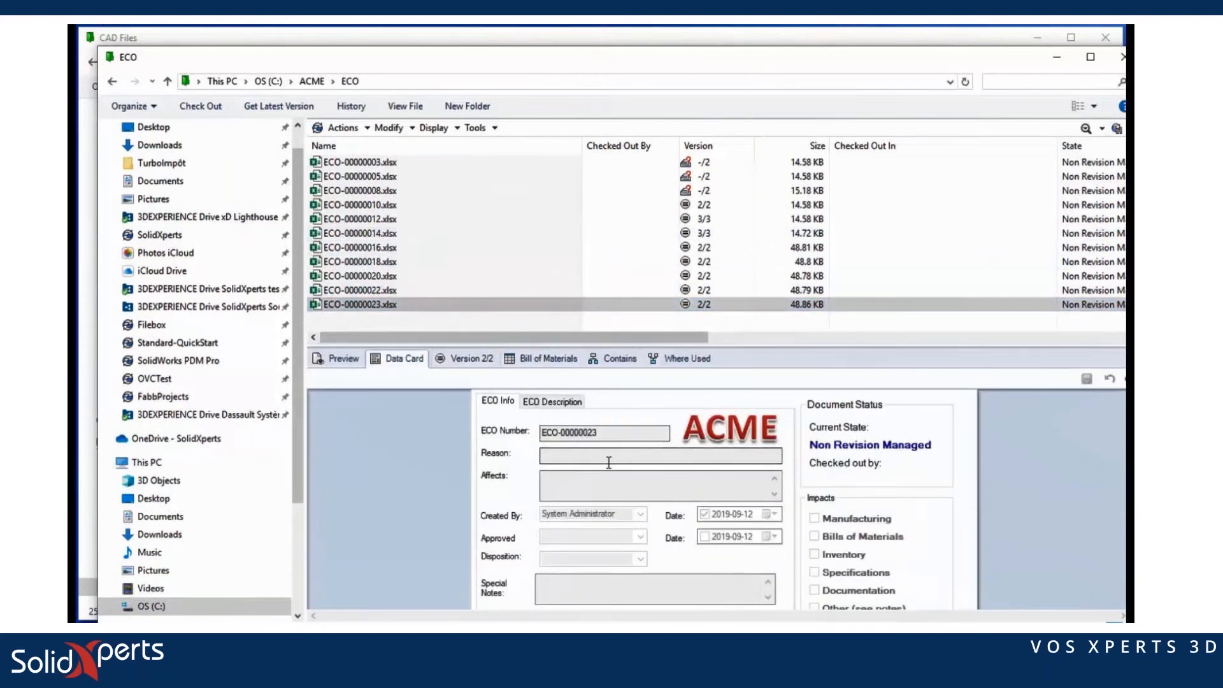
{"action": "left_click", "coordinate": [551, 401]}
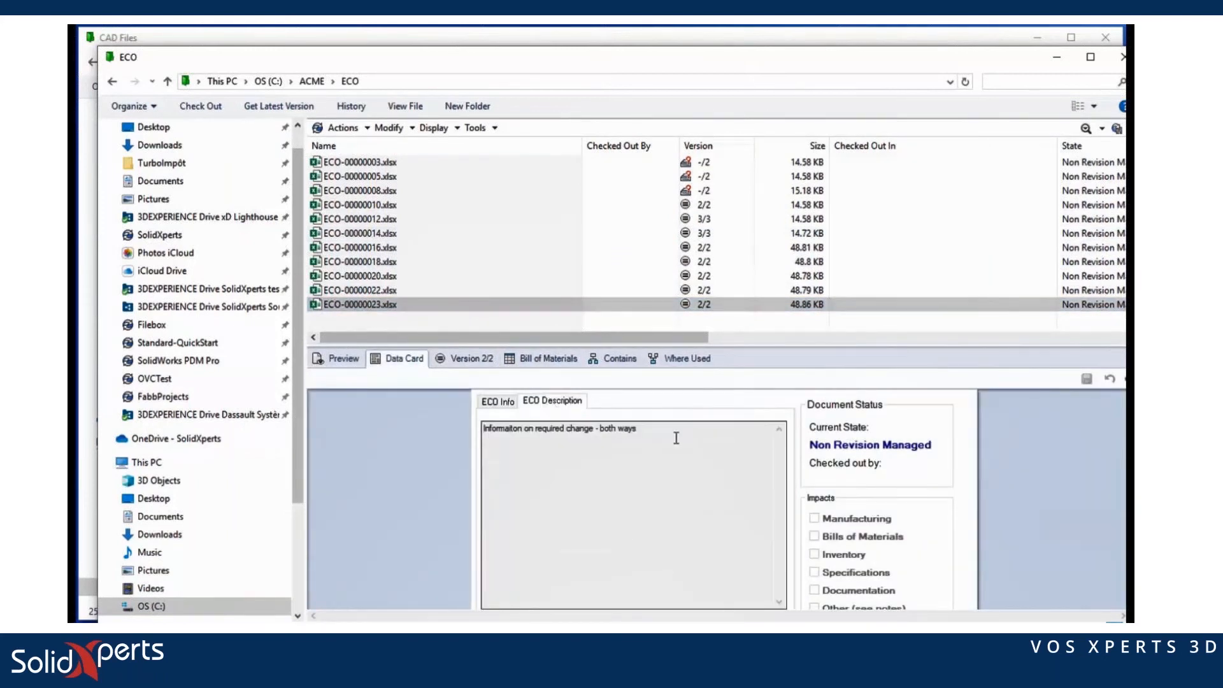
{"action": "left_click", "coordinate": [630, 365]}
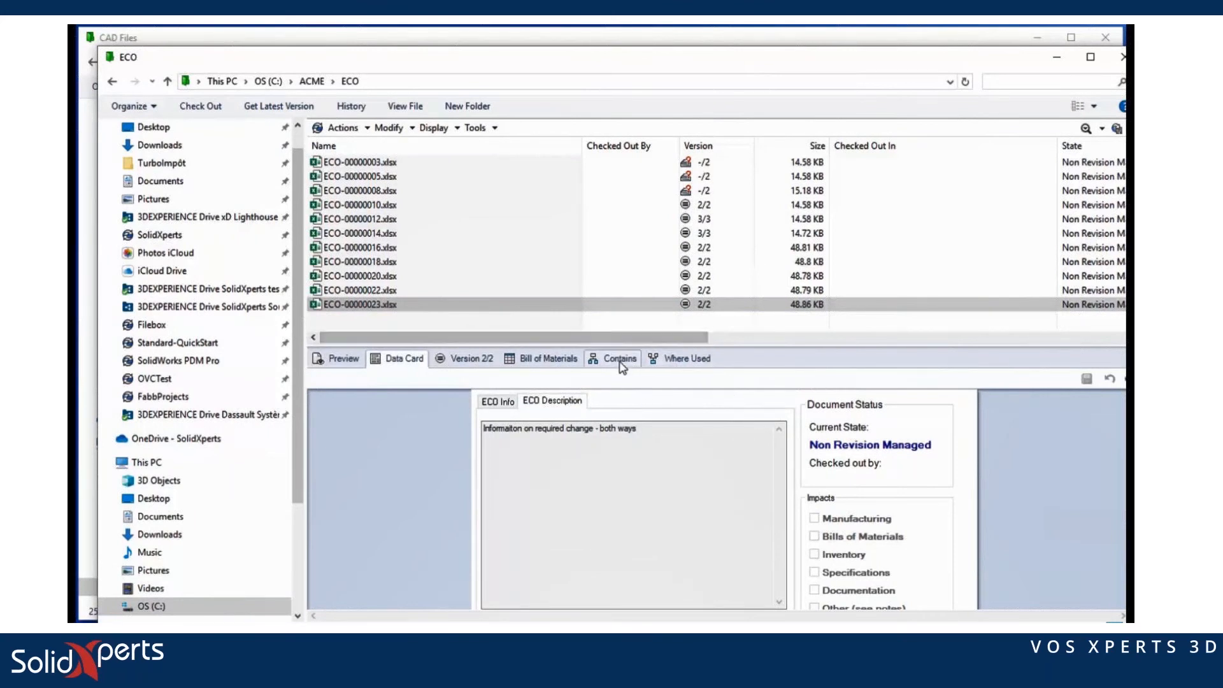
{"action": "left_click", "coordinate": [406, 455]}
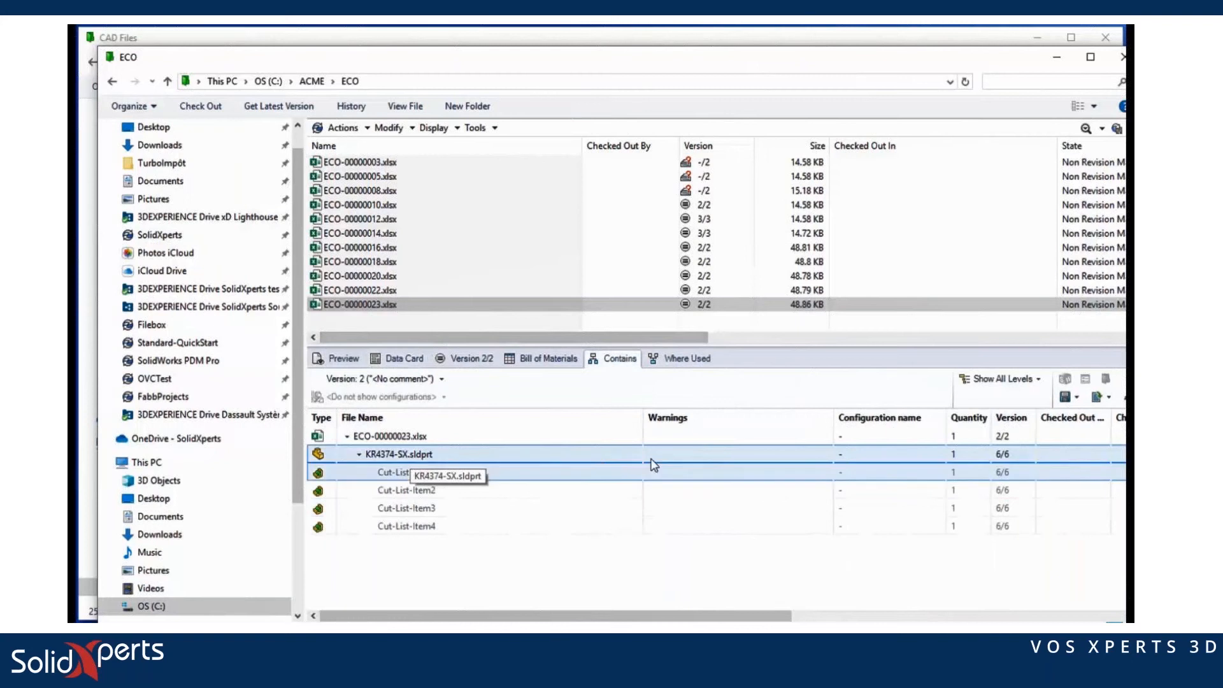
{"action": "left_click", "coordinate": [1122, 57]}
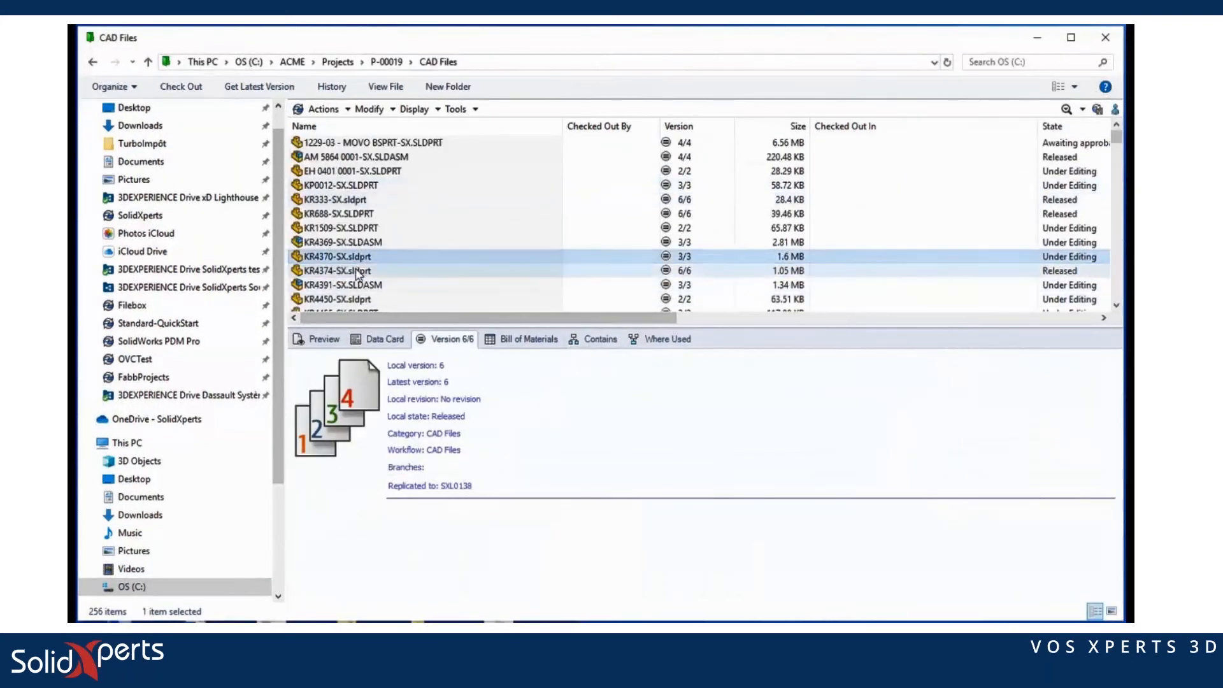
Step: Show where KR4374-SX.sldprt is used, with ECO-00000023.xlsx listed as its parent
{"action": "left_click", "coordinate": [653, 339]}
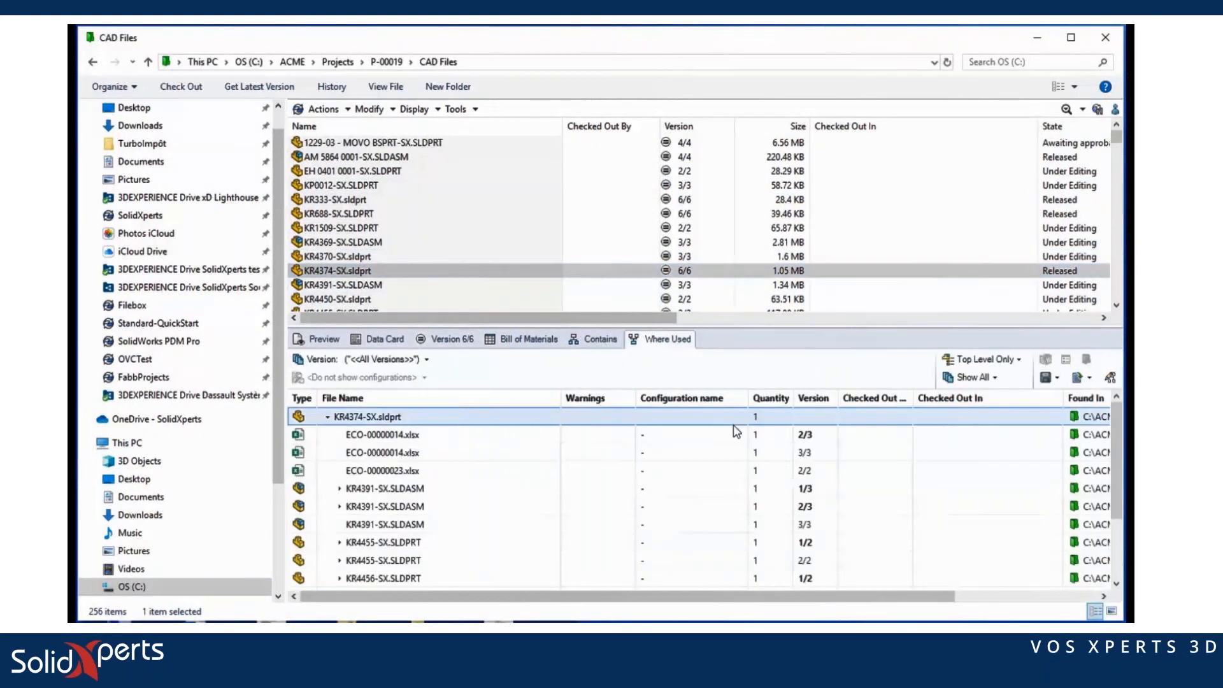
{"action": "left_click", "coordinate": [400, 472]}
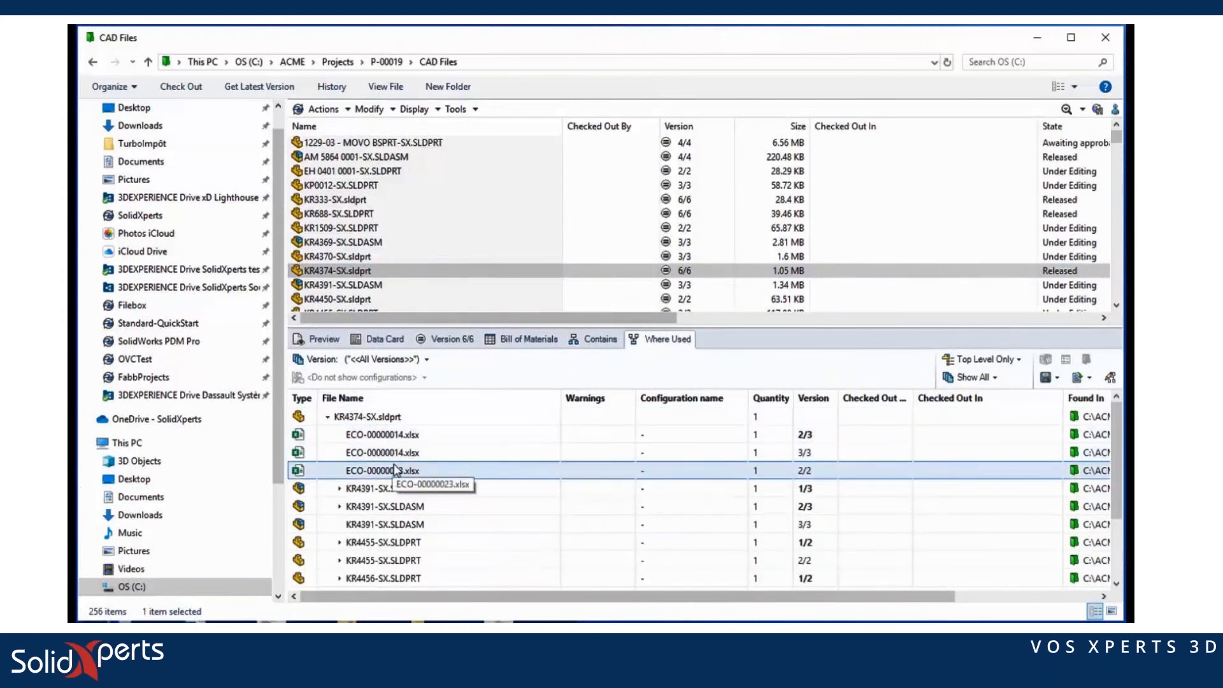
{"action": "left_click", "coordinate": [602, 271]}
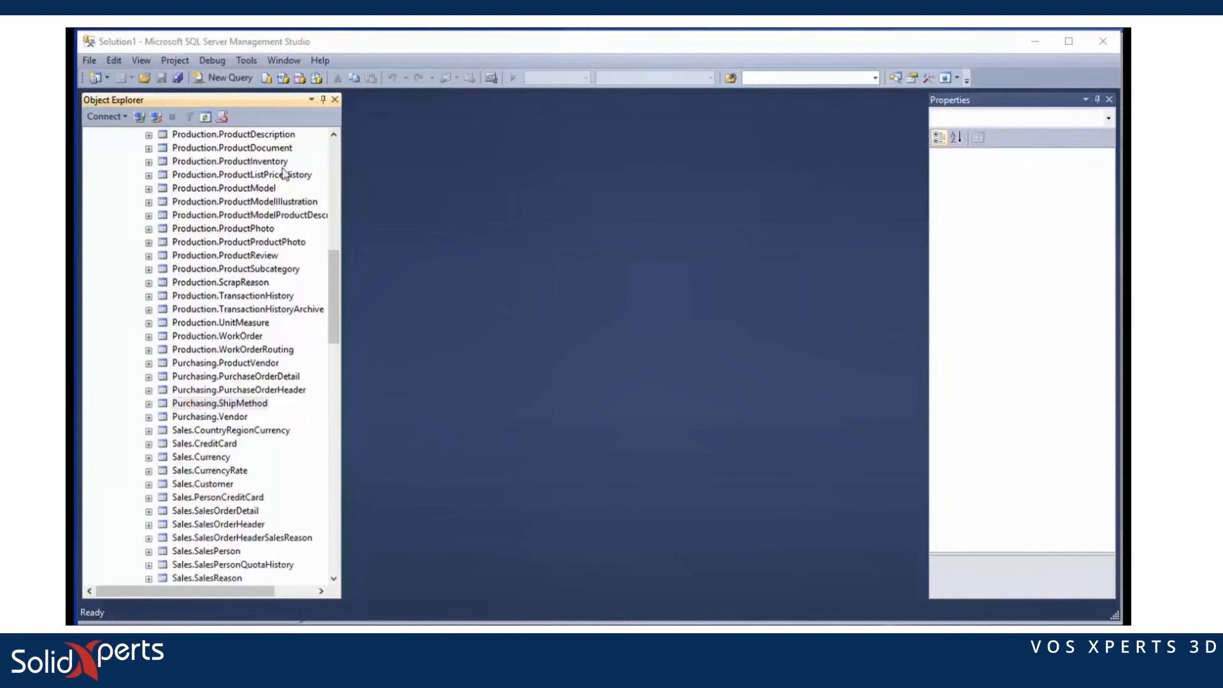
Step: Run Select Top 1000 Rows on Purchasing.ShipMethod to list its five shipping methods
{"action": "left_click", "coordinate": [205, 404]}
{"action": "left_click", "coordinate": [205, 406]}
{"action": "left_click", "coordinate": [316, 402]}
{"action": "right_click", "coordinate": [246, 408]}
{"action": "left_click", "coordinate": [316, 445]}
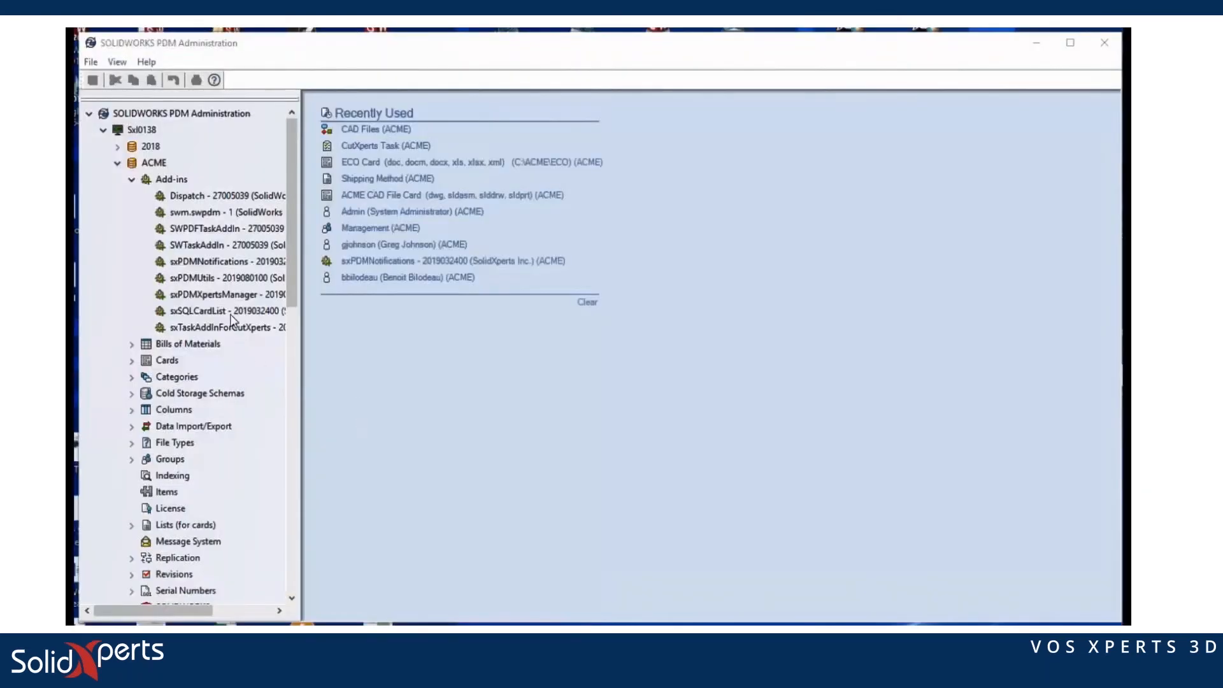
{"action": "right_click", "coordinate": [229, 312]}
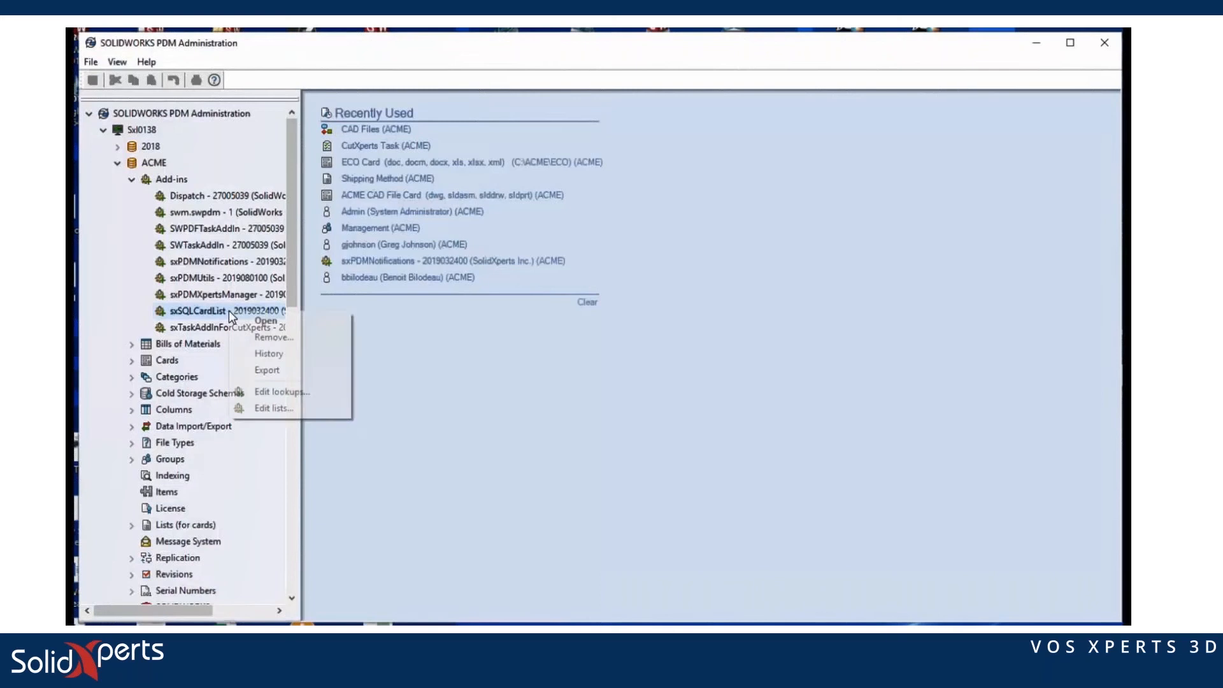
{"action": "left_click", "coordinate": [276, 393]}
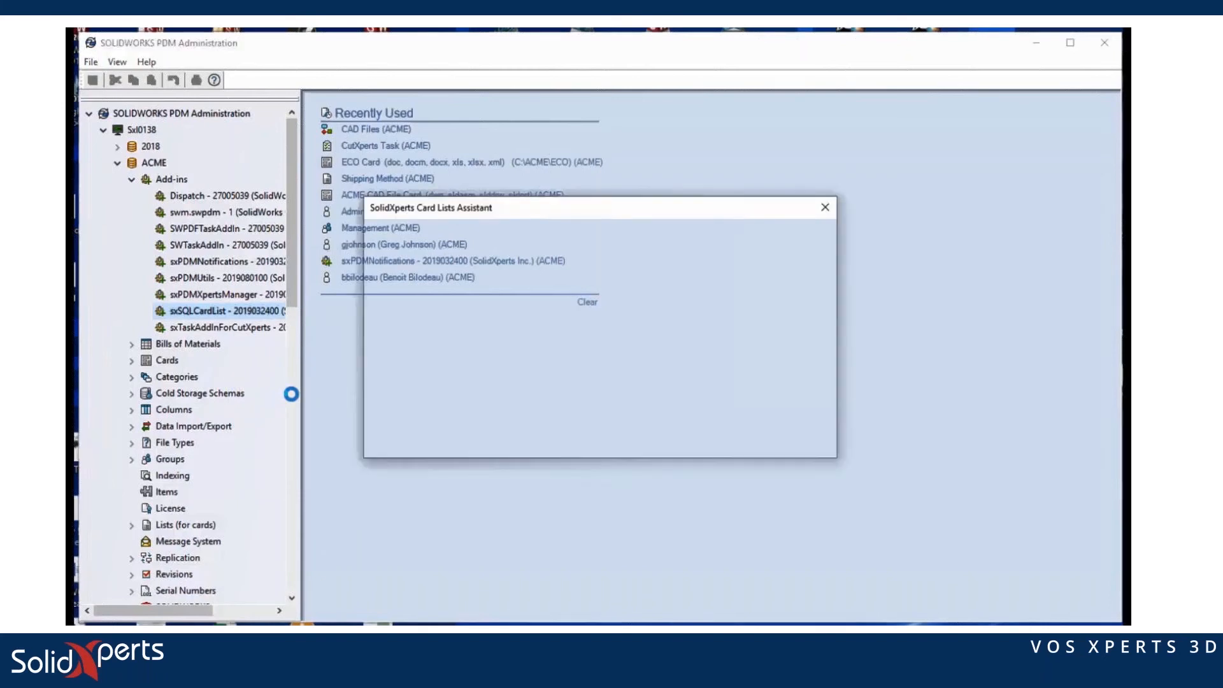
{"action": "double_click", "coordinate": [405, 266]}
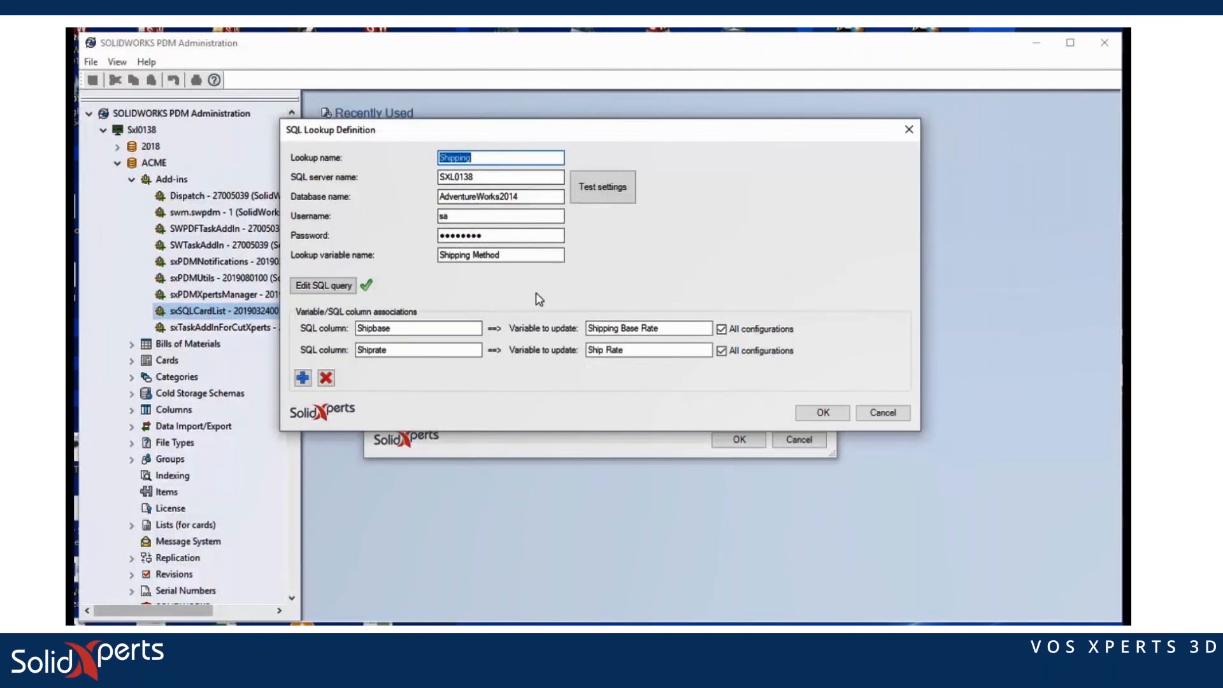
{"action": "left_click", "coordinate": [337, 287]}
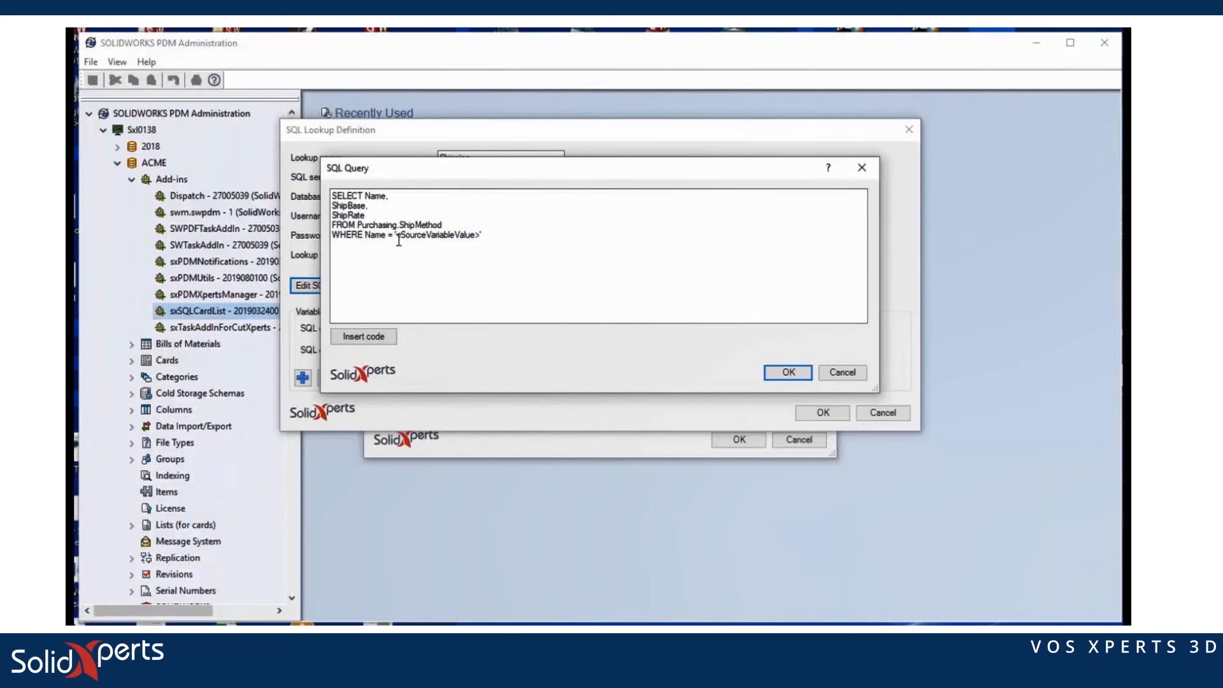
{"action": "left_click", "coordinate": [778, 374]}
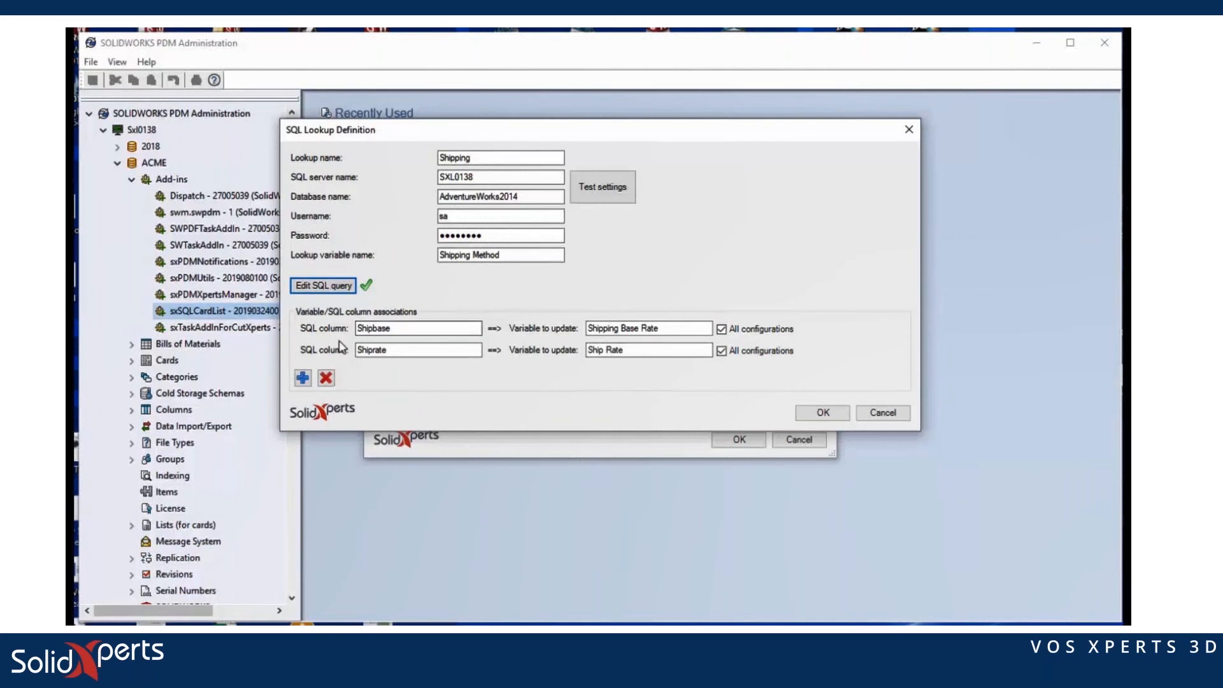
{"action": "left_click", "coordinate": [825, 413]}
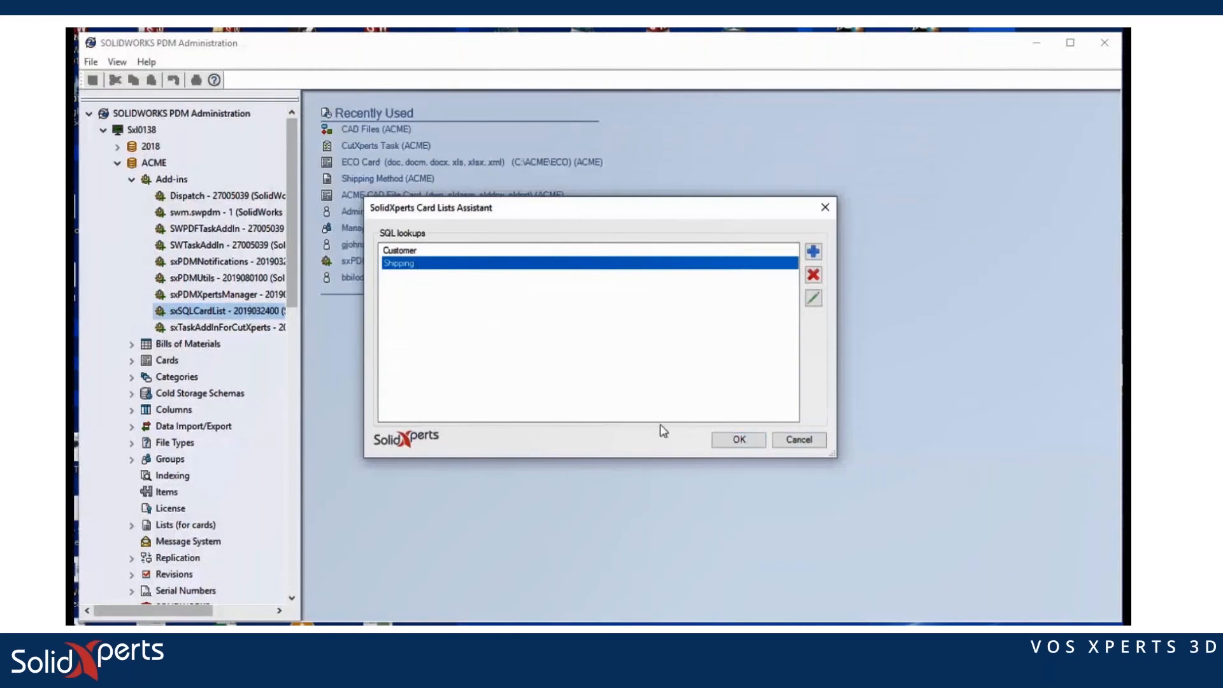
{"action": "left_click", "coordinate": [740, 444]}
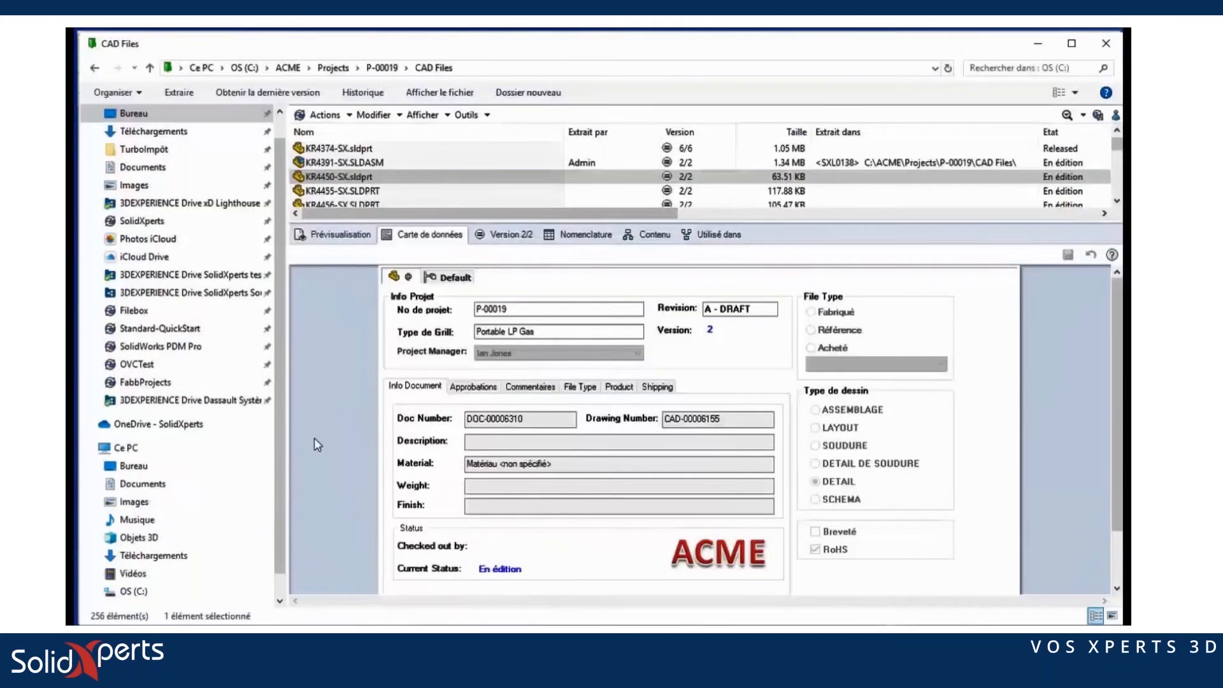
Step: Try shipping methods for KR4391-SX.SLDASM, settling on ZY - EXPRESS (base 9.9500, rate 1.9900)
{"action": "left_click", "coordinate": [356, 163]}
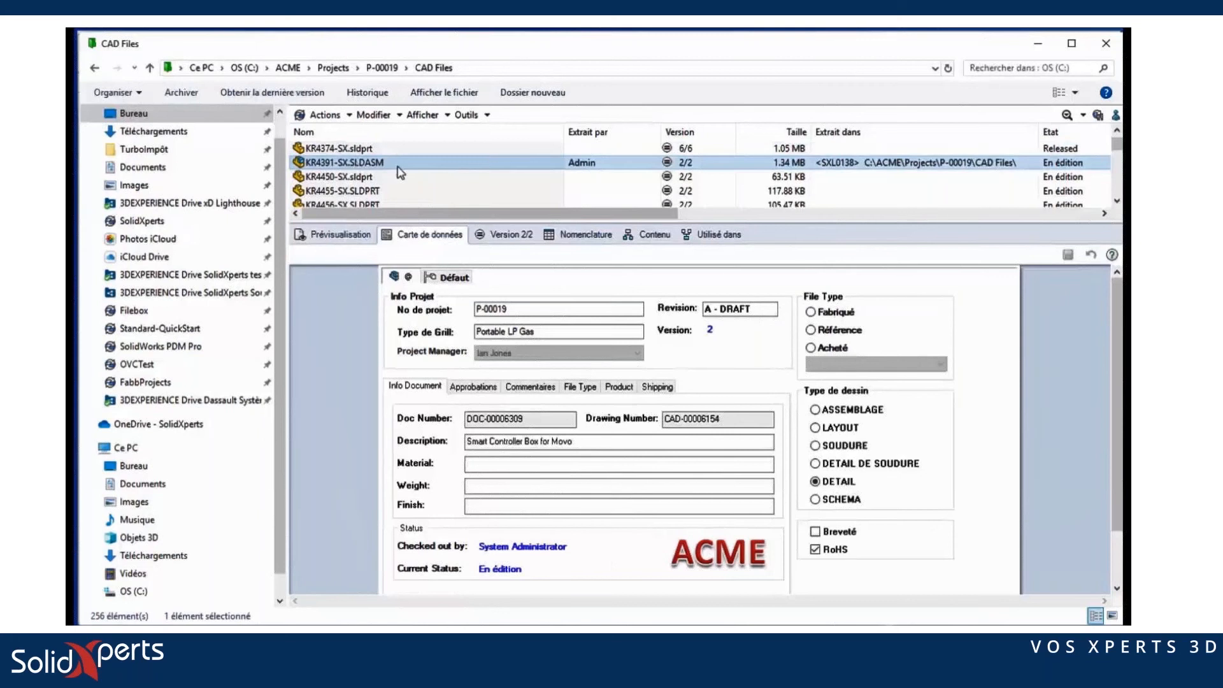
{"action": "left_click", "coordinate": [658, 387]}
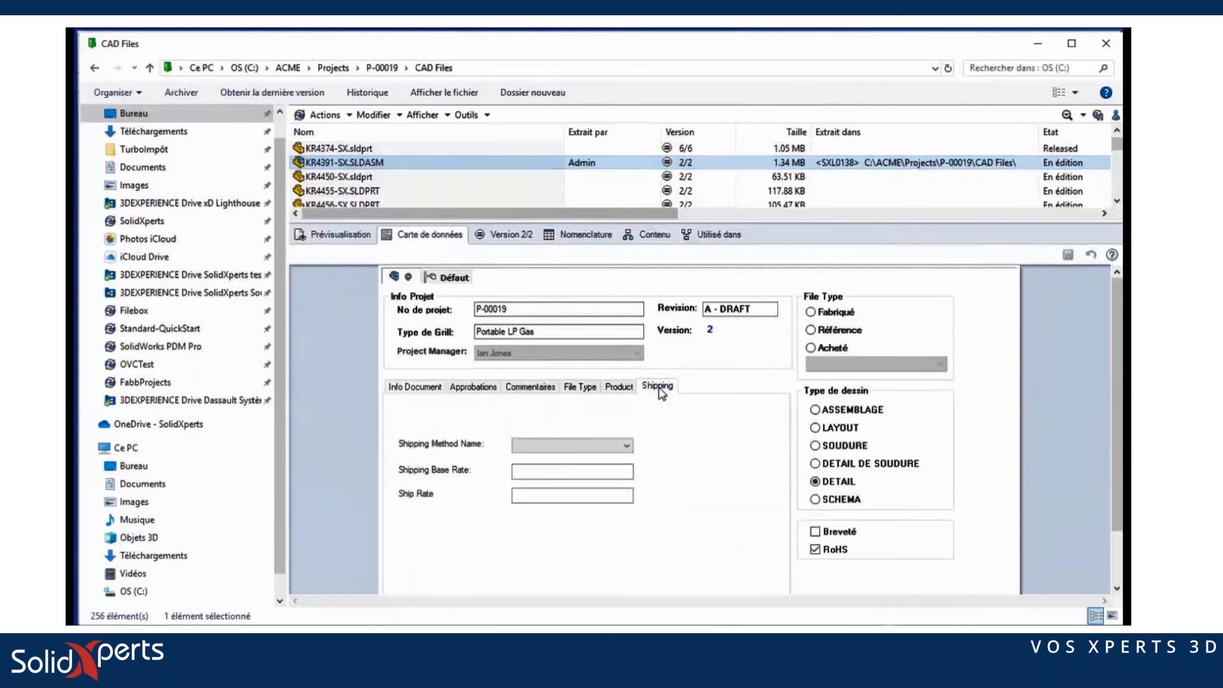
{"action": "left_click", "coordinate": [626, 445]}
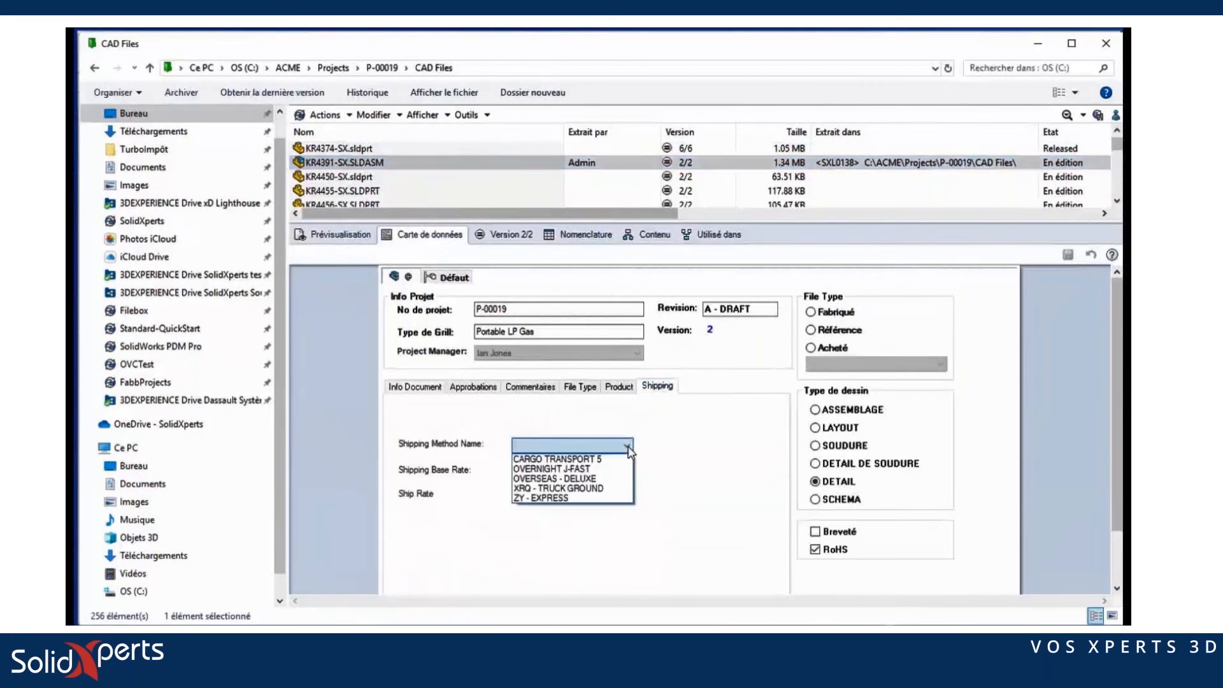
{"action": "left_click", "coordinate": [584, 479]}
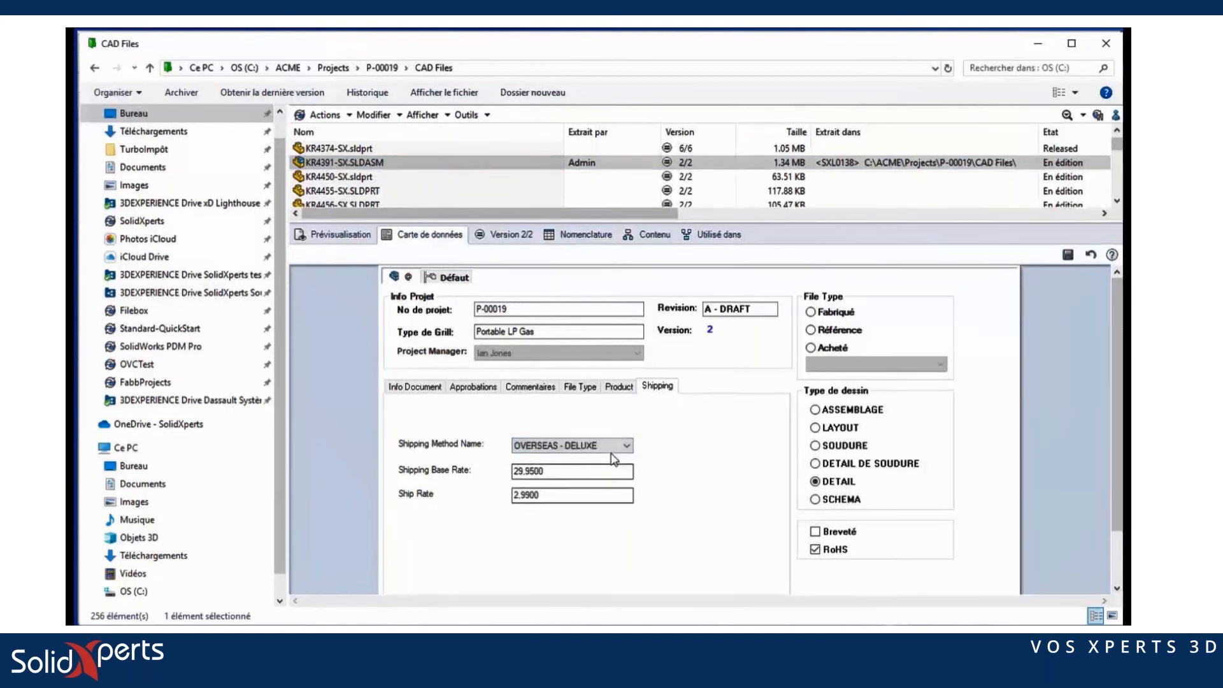
{"action": "left_click", "coordinate": [624, 445]}
{"action": "left_click", "coordinate": [596, 470]}
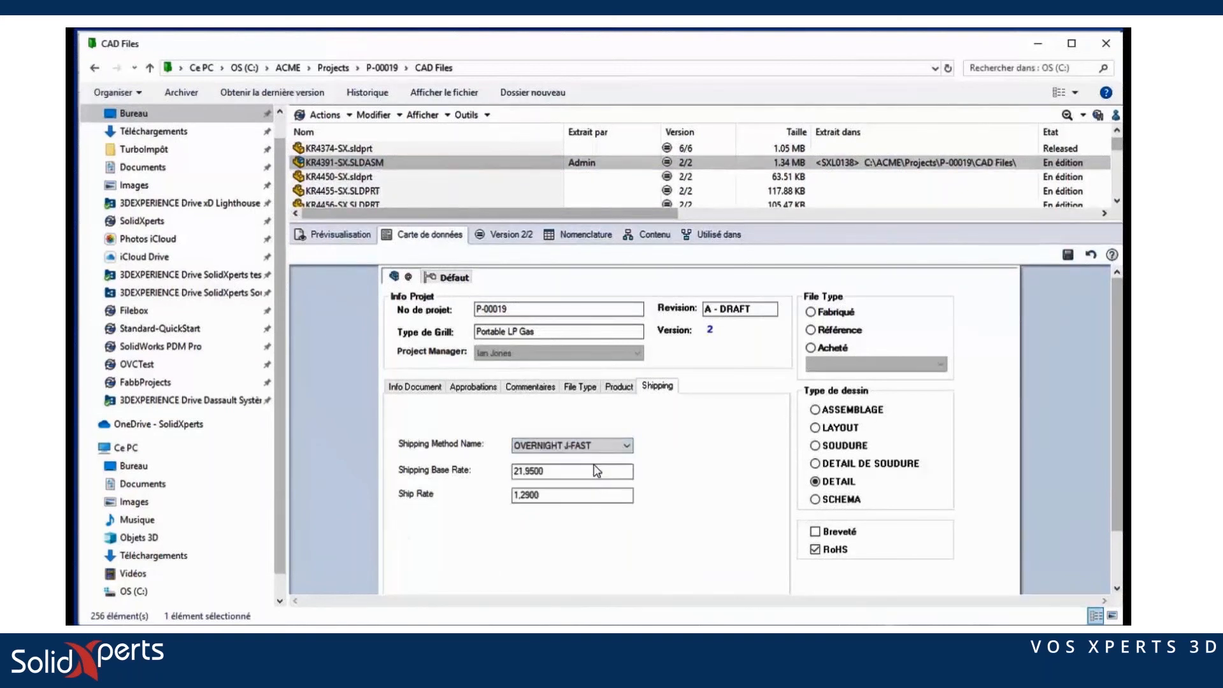
{"action": "left_click", "coordinate": [552, 448]}
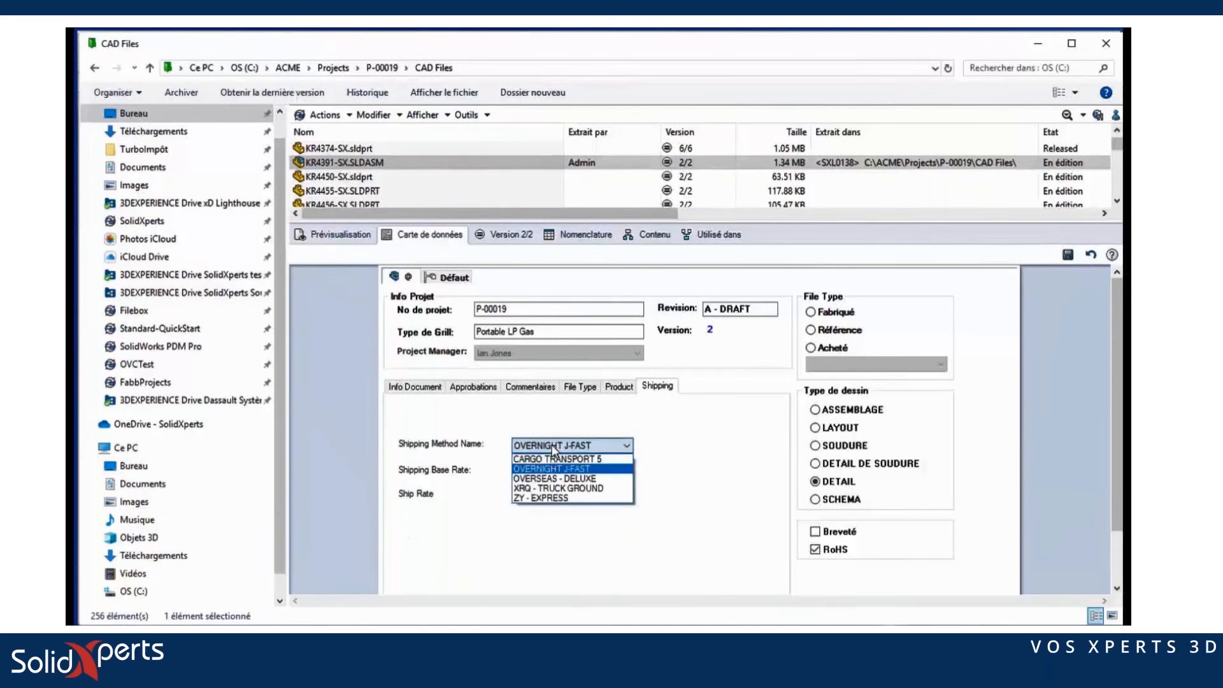
{"action": "left_click", "coordinate": [540, 498]}
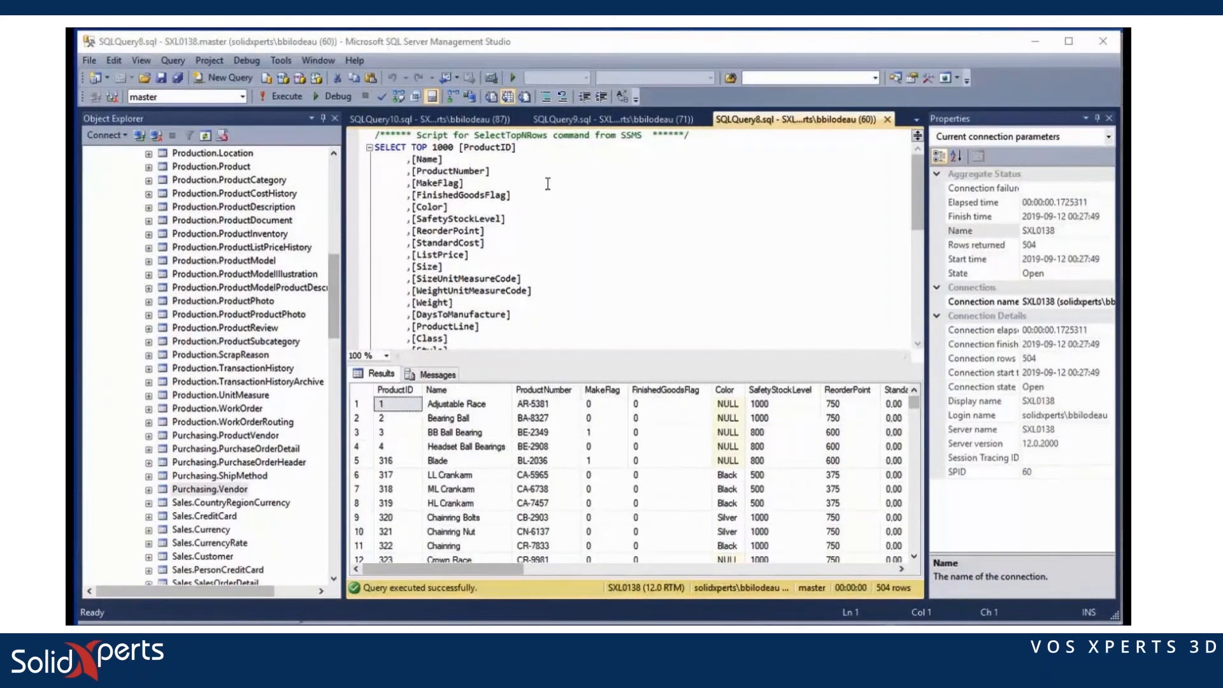
Step: Check the Purchasing.Vendor query, then display the Purchasing.ProductVendor query with its 460 rows
{"action": "left_click", "coordinate": [475, 120]}
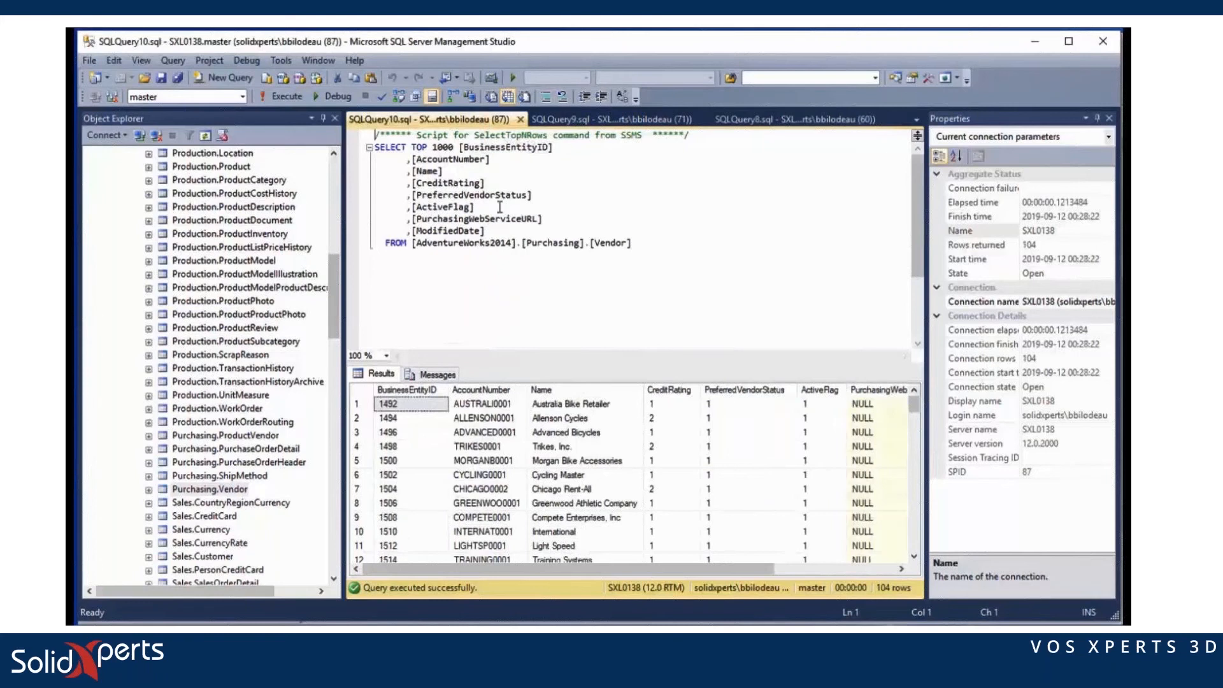
{"action": "left_click", "coordinate": [583, 125]}
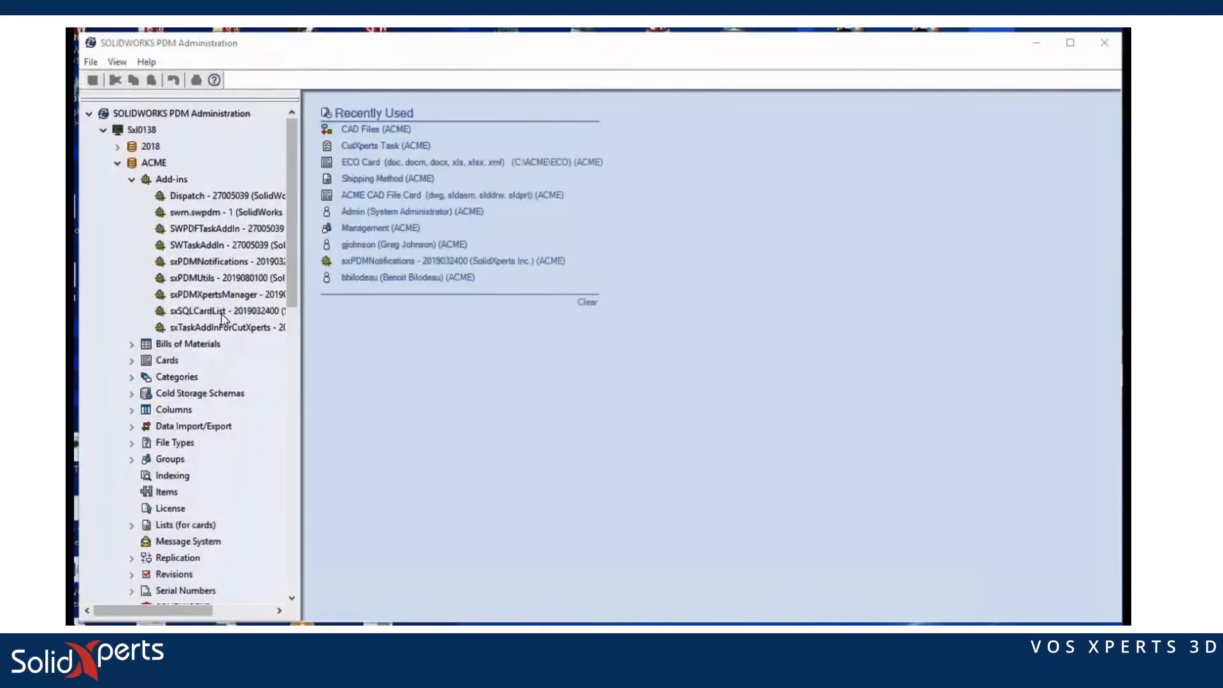
Step: Open the TEST layout in the sxSQLCardList add-in's list editor
{"action": "right_click", "coordinate": [223, 317]}
{"action": "left_click", "coordinate": [254, 412]}
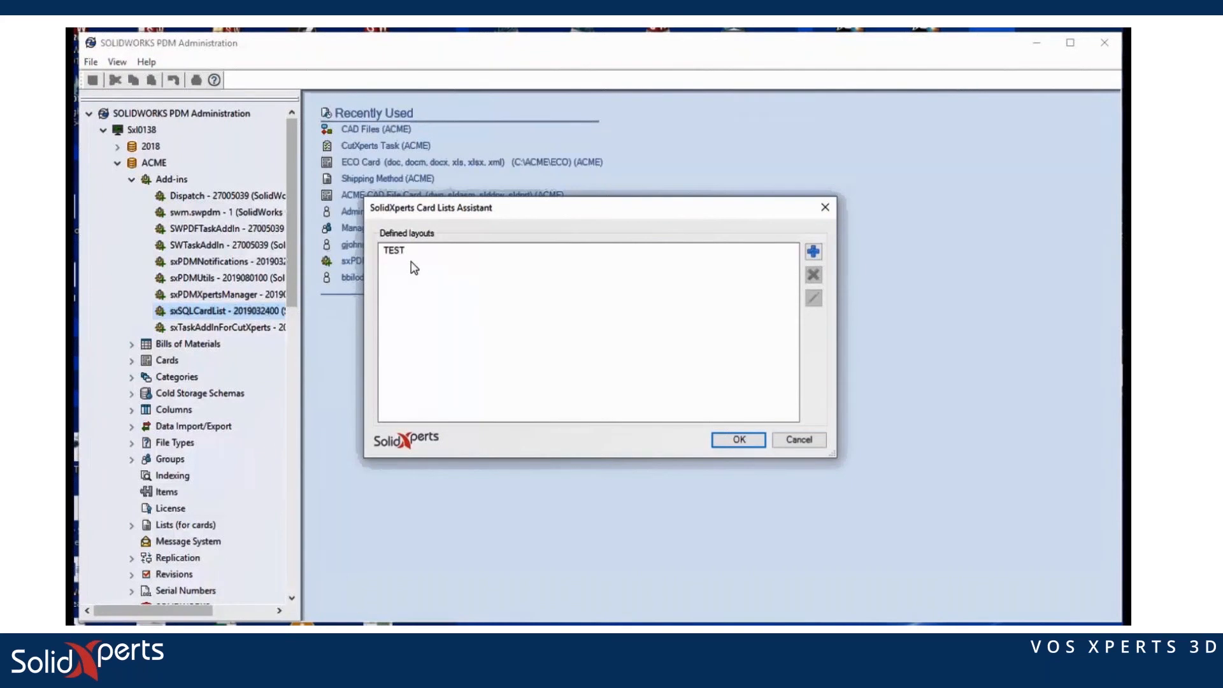
{"action": "double_click", "coordinate": [398, 251]}
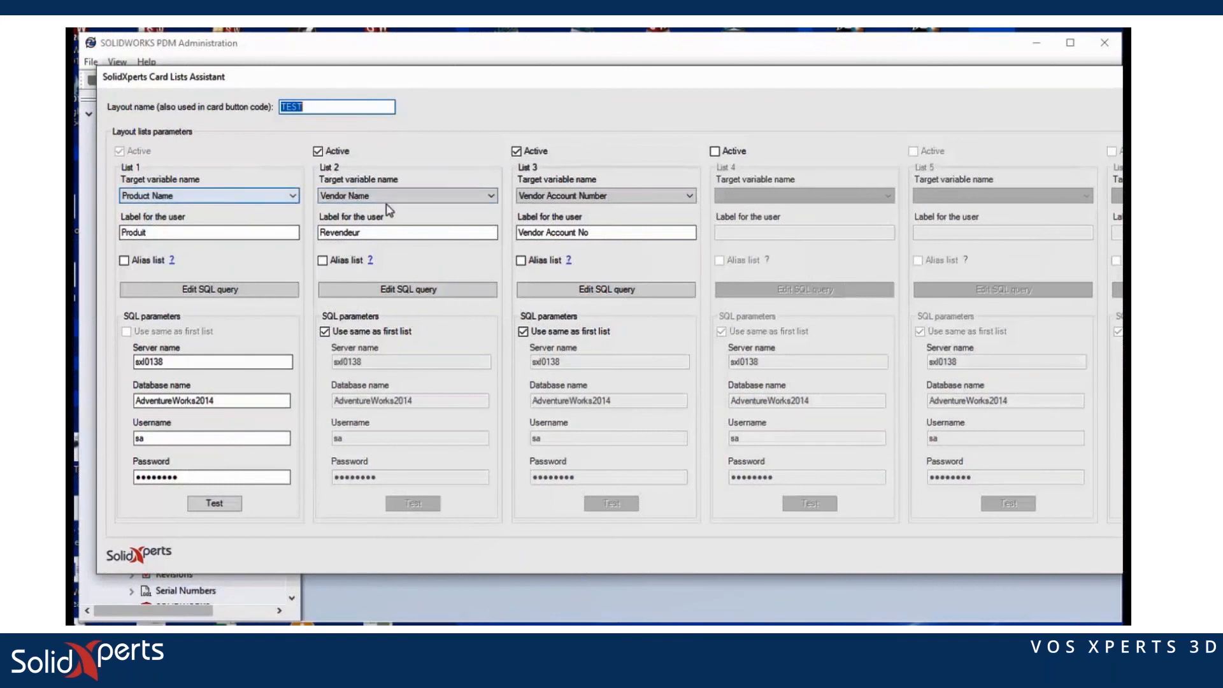
Step: Review the SQL queries behind the vendor, product and vendor account lists
{"action": "left_click", "coordinate": [446, 291]}
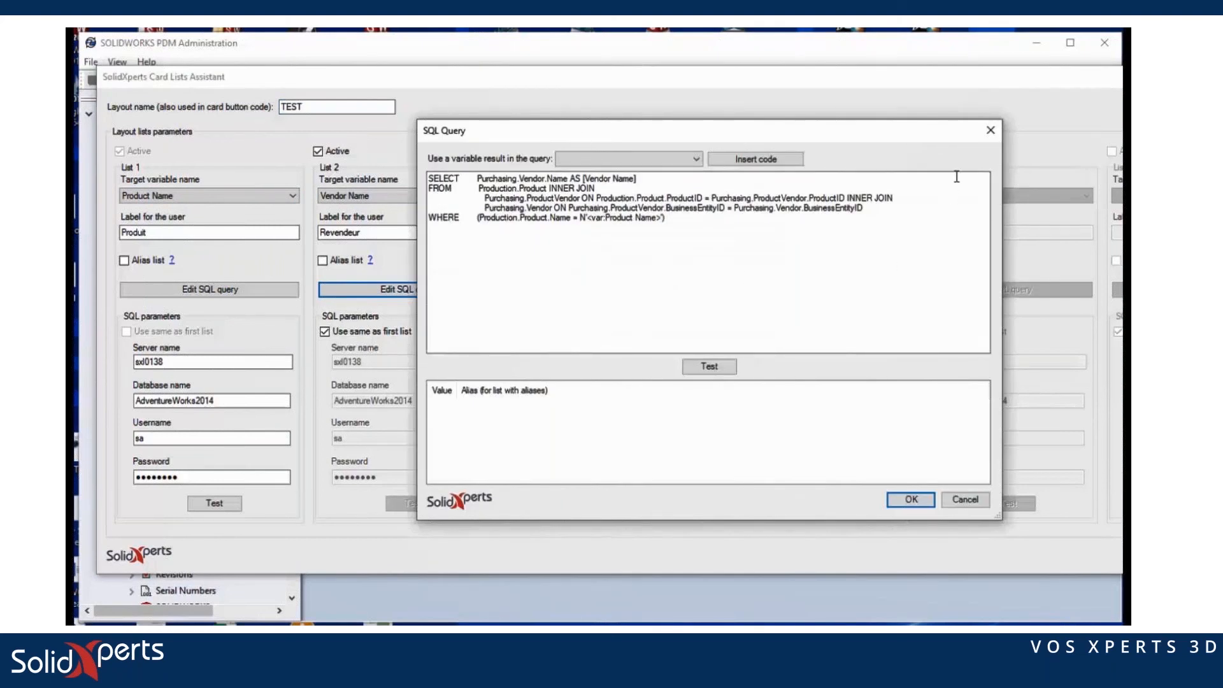
{"action": "left_click", "coordinate": [908, 499]}
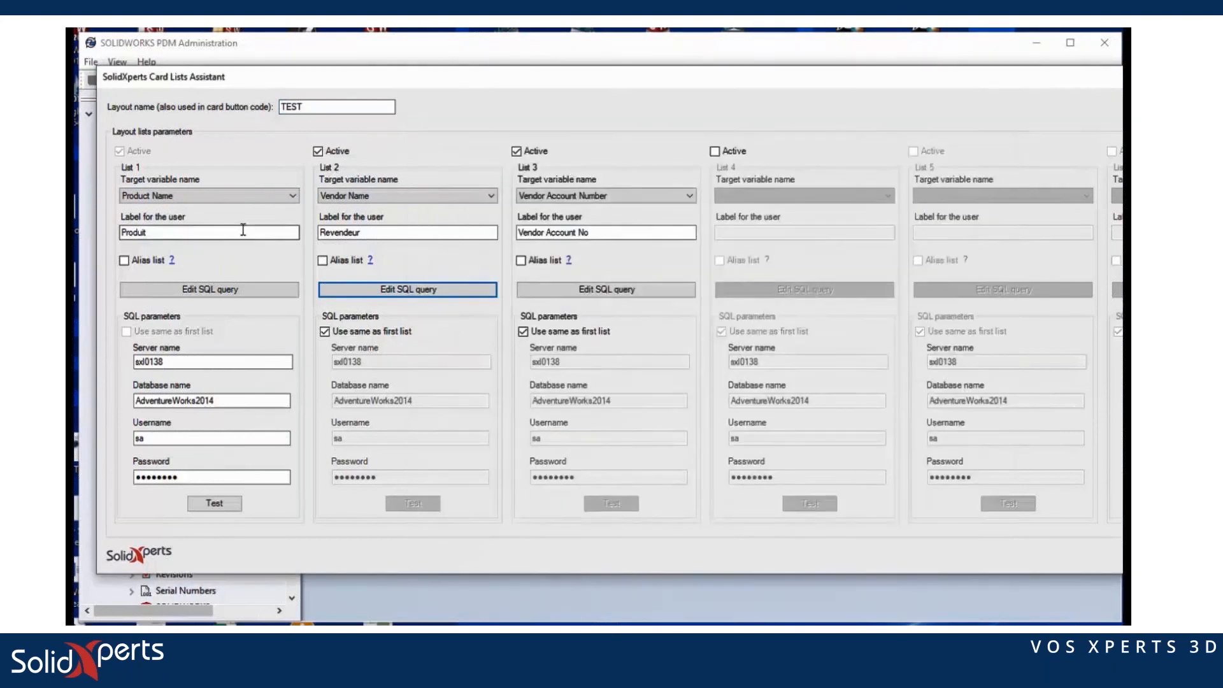
{"action": "left_click", "coordinate": [240, 290]}
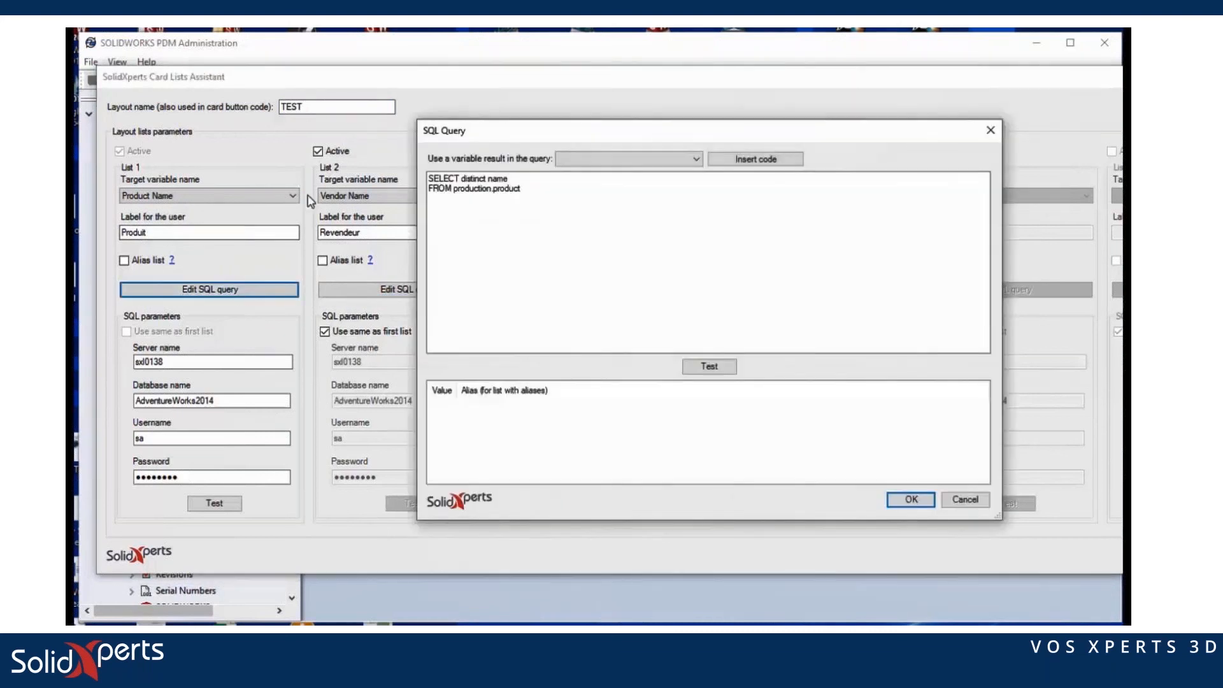
{"action": "left_click", "coordinate": [911, 500]}
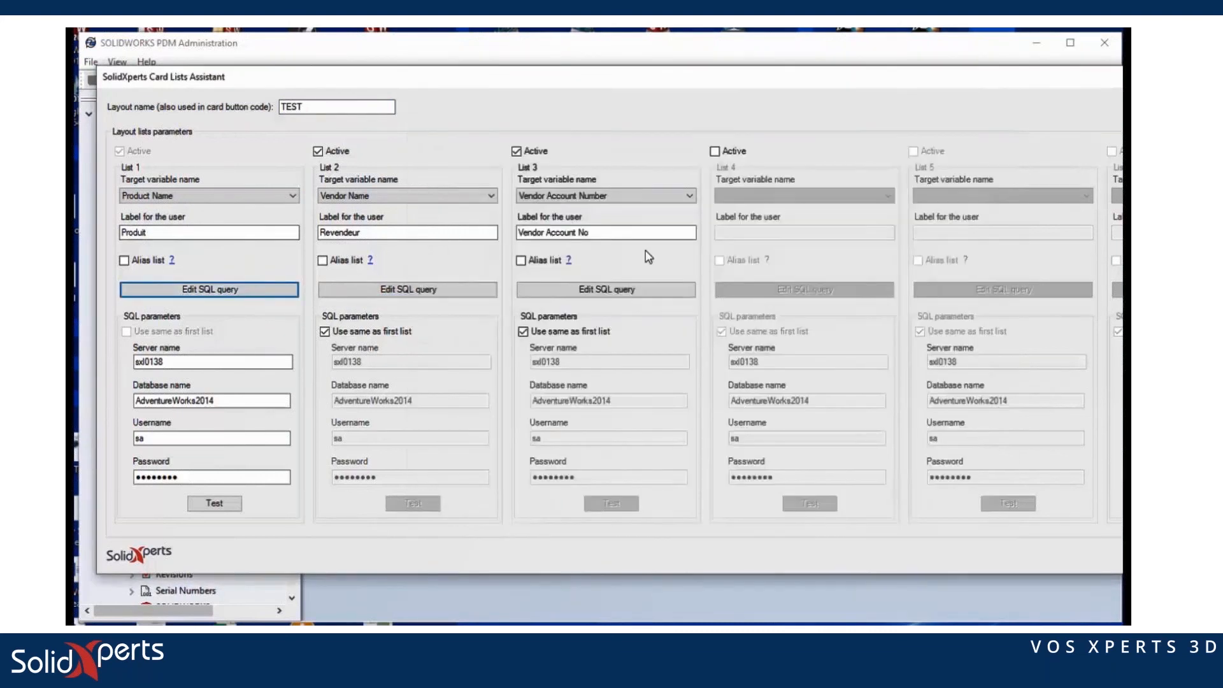
{"action": "left_click", "coordinate": [548, 290]}
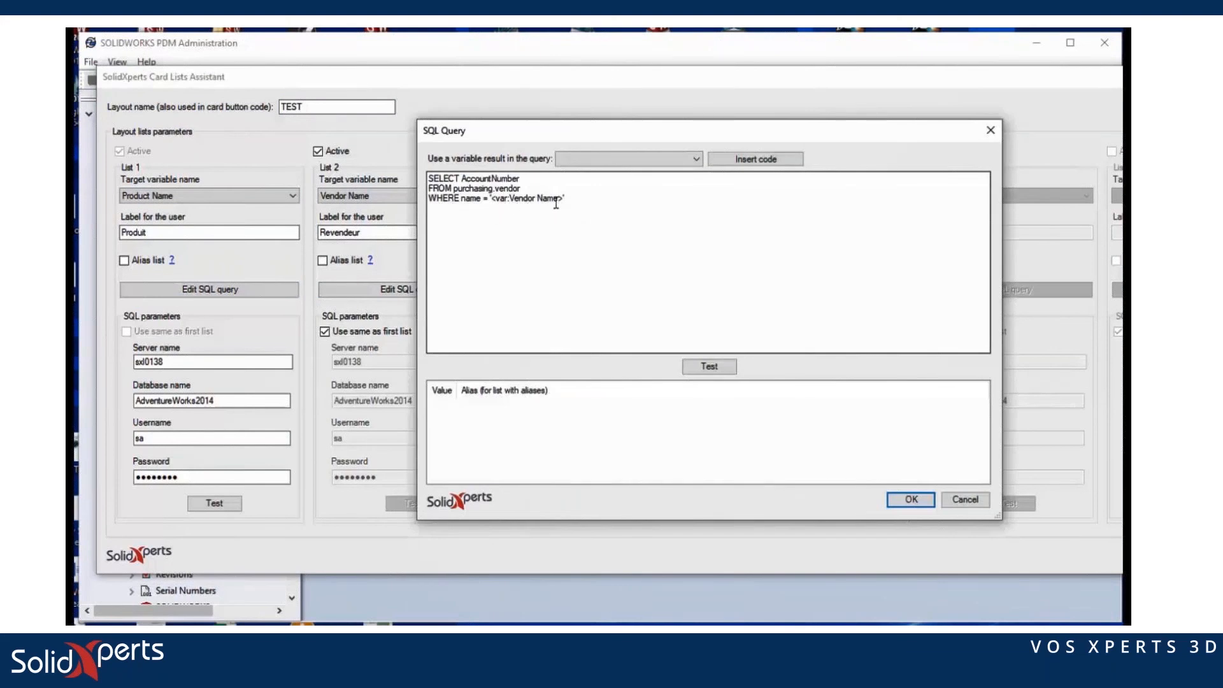
{"action": "left_click", "coordinate": [911, 500]}
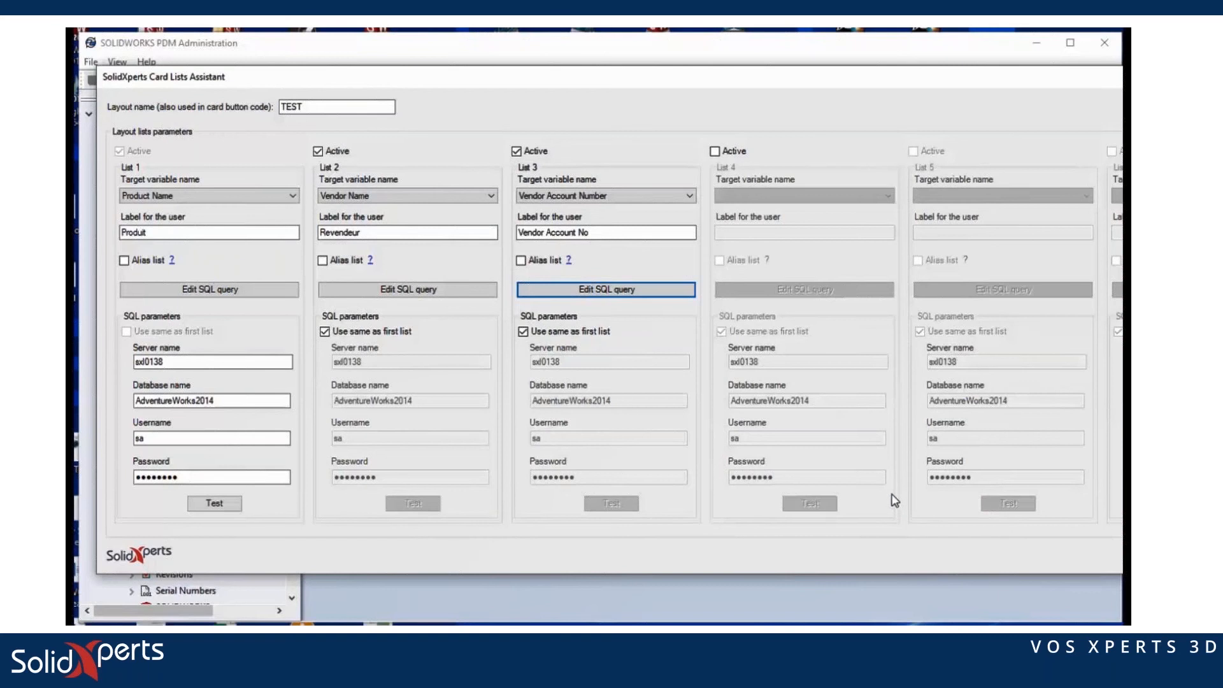
{"action": "mouse_move", "coordinate": [512, 83]}
{"action": "left_mouse_down"}
{"action": "mouse_move", "coordinate": [316, 77]}
{"action": "mouse_move", "coordinate": [524, 87]}
{"action": "left_mouse_up"}
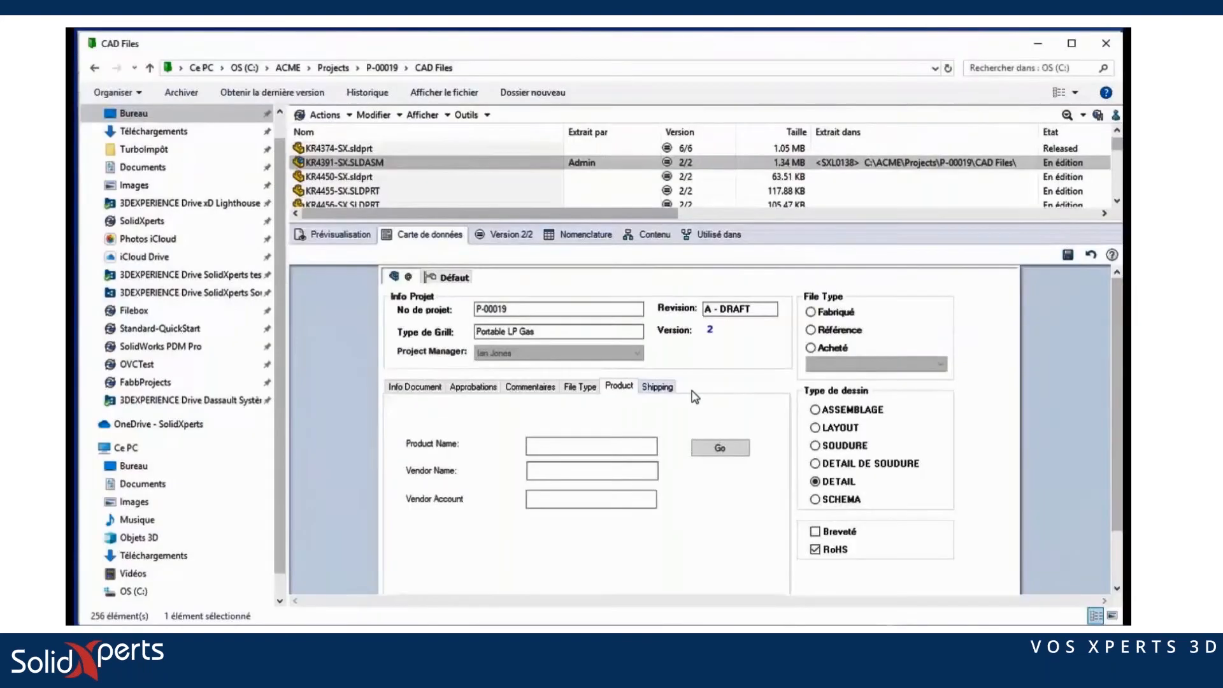
Step: Pick product Flat Washer 6 and vendor Reliance Fitness, Inc. in the lookup, then fill the card
{"action": "left_click", "coordinate": [719, 449]}
{"action": "left_click", "coordinate": [727, 264]}
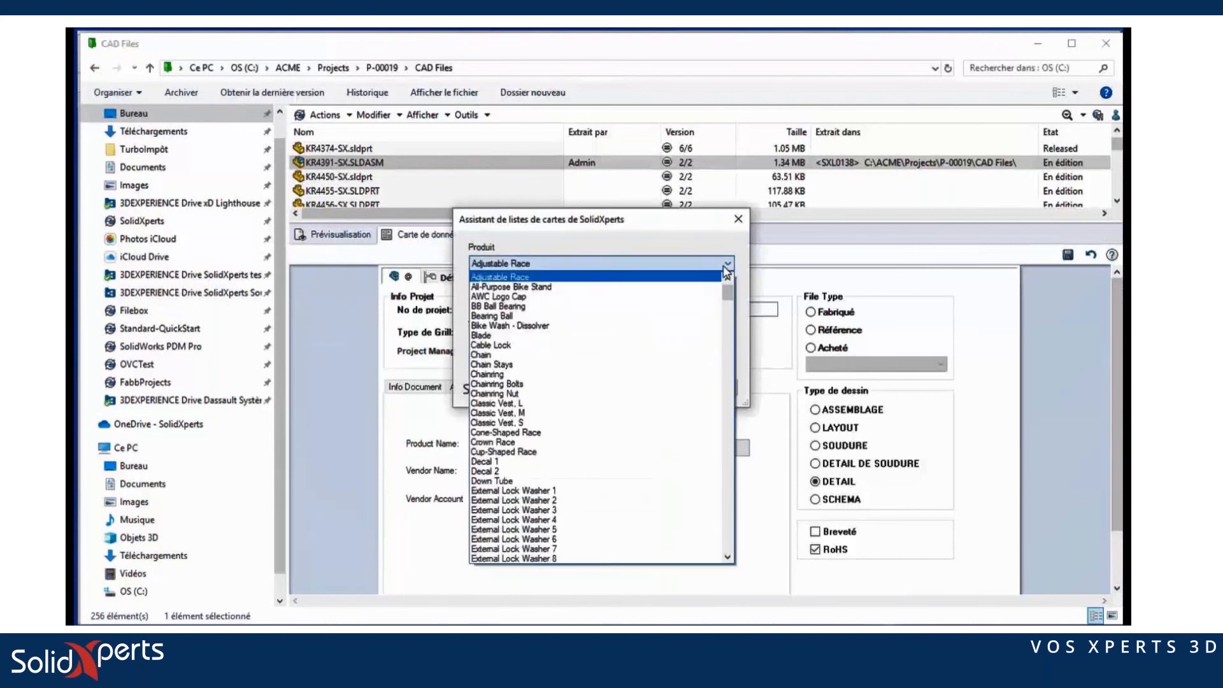
{"action": "scroll", "coordinate": [525, 475], "scroll_direction": "down", "scroll_amount": 5}
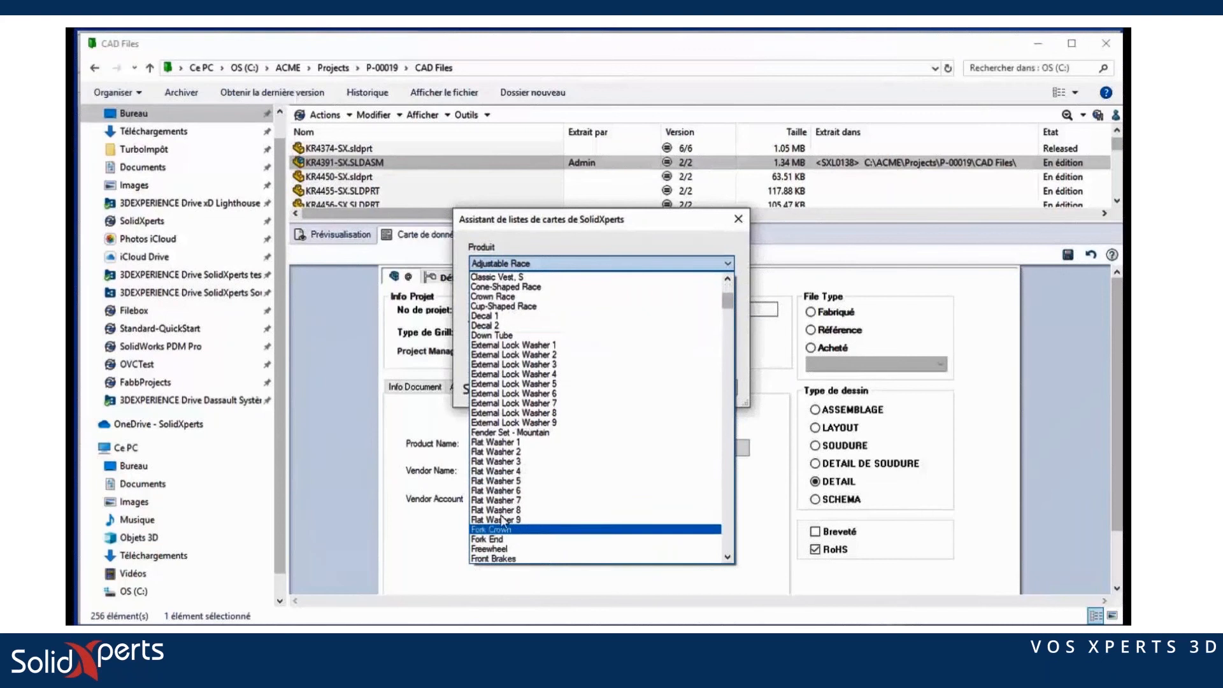
{"action": "left_click", "coordinate": [507, 490]}
{"action": "left_click", "coordinate": [637, 302]}
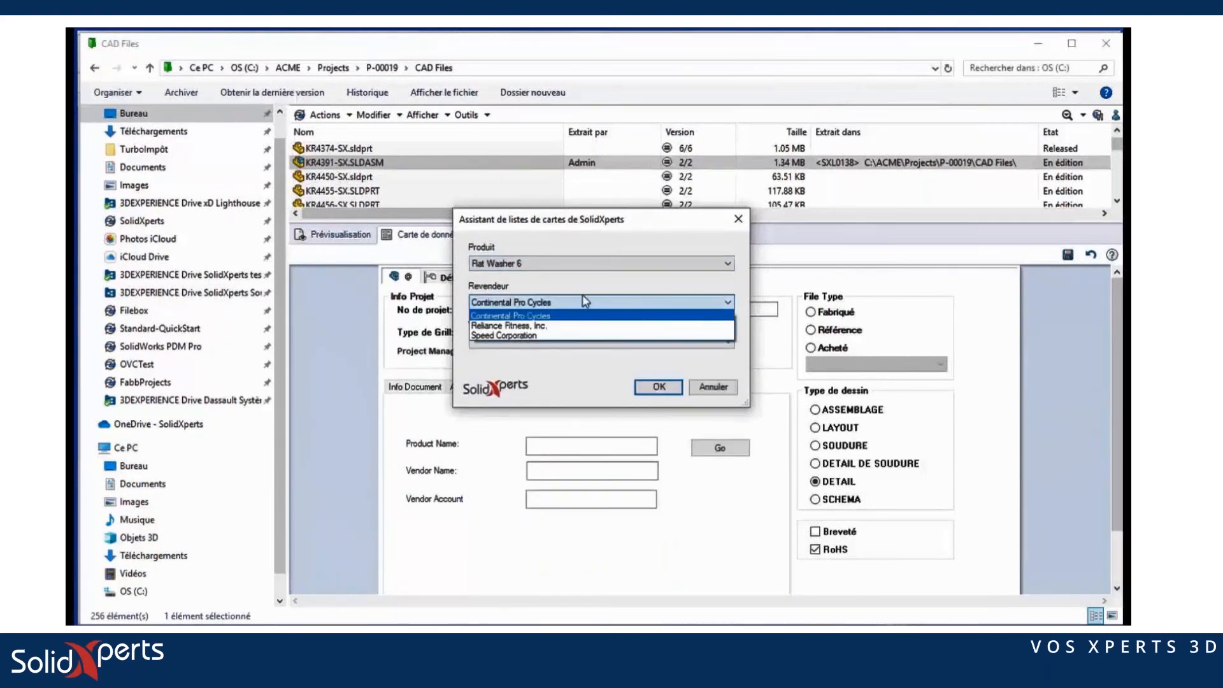
{"action": "left_click", "coordinate": [524, 325]}
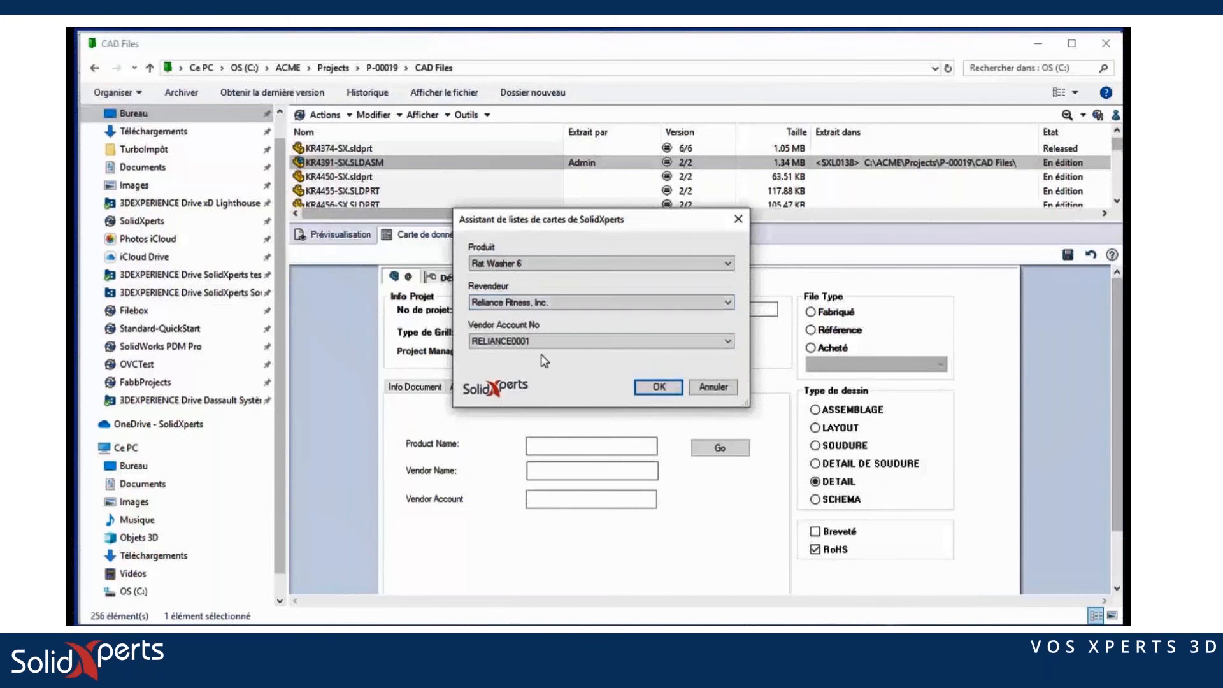
{"action": "left_click", "coordinate": [659, 387]}
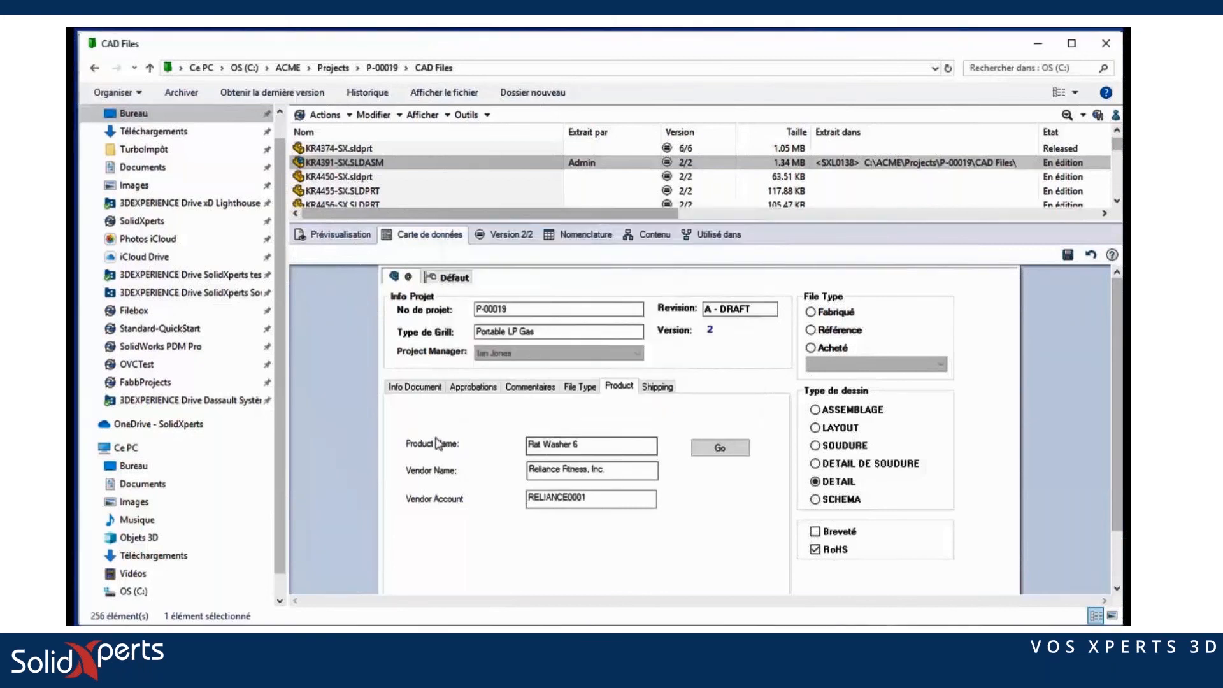